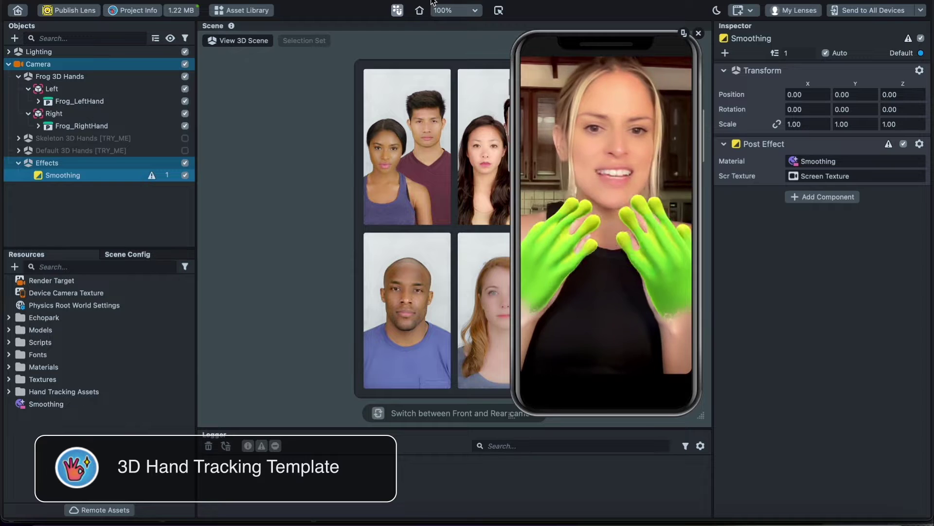
# Step: Inspect the Camera object and its hand groups, collapsing Frog 3D Hands to review the Skeleton and Default 3D Hands
pyautogui.click(45, 64)
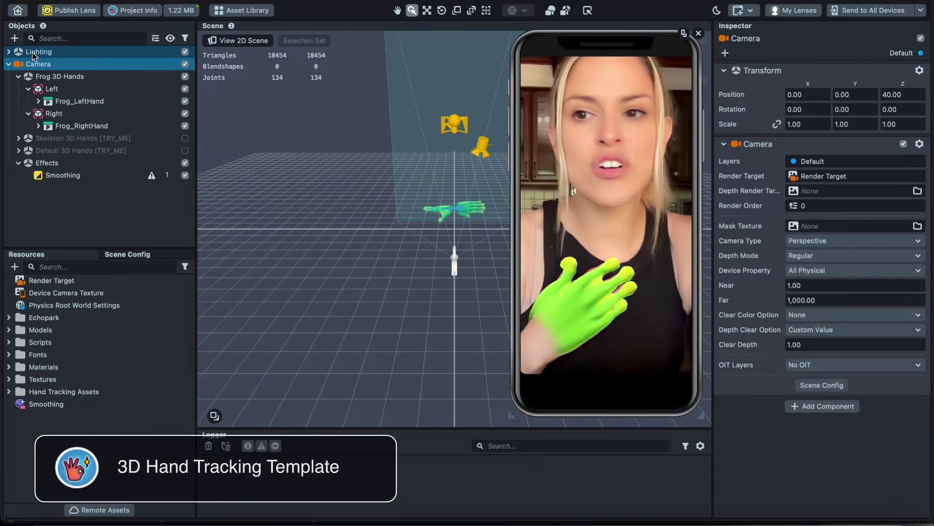
pyautogui.click(47, 80)
pyautogui.click(18, 76)
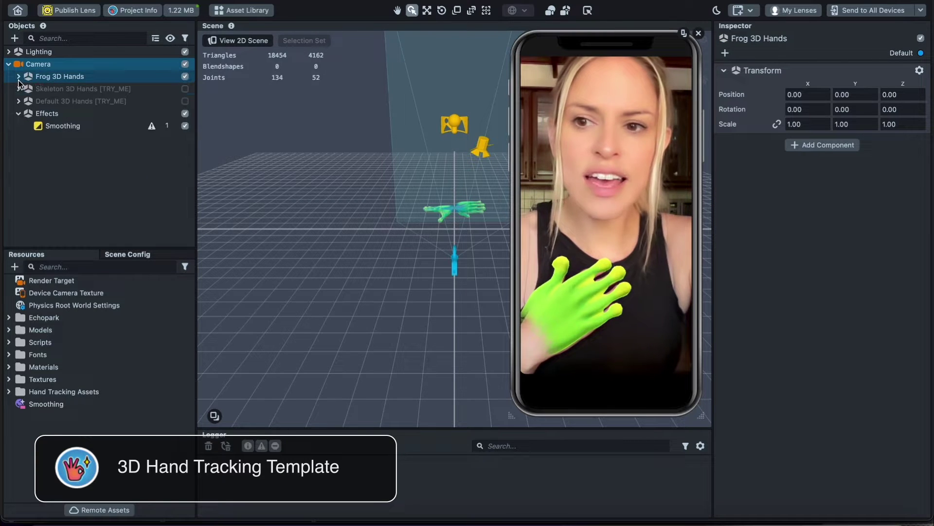
pyautogui.click(51, 91)
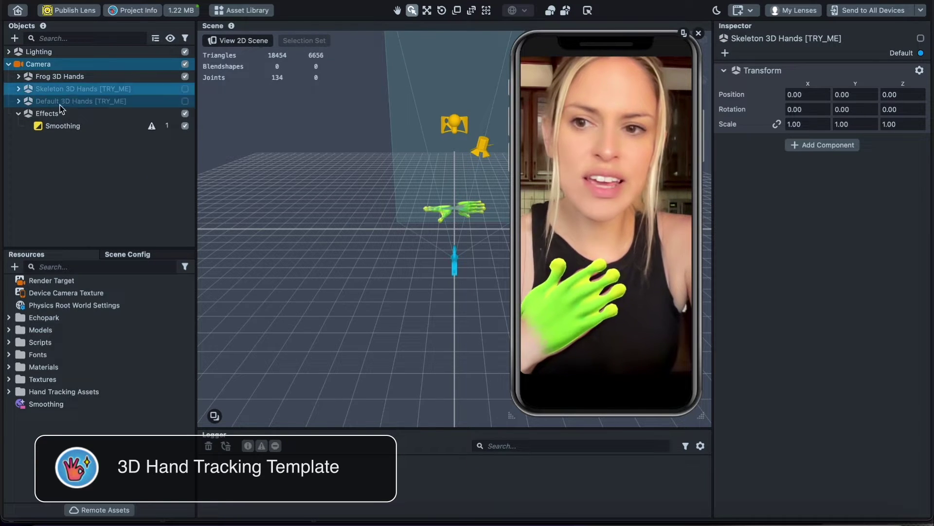
pyautogui.click(71, 97)
# Step: Replace the active Frog 3D Hands with the Default 3D Hands, briefly previewing the Skeleton 3D Hands in between
pyautogui.click(175, 87)
pyautogui.click(185, 77)
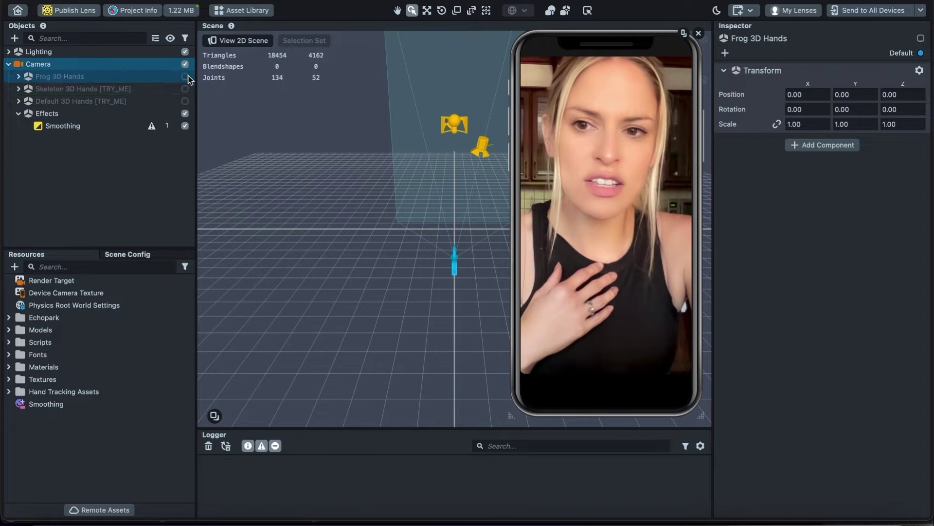
pyautogui.click(185, 89)
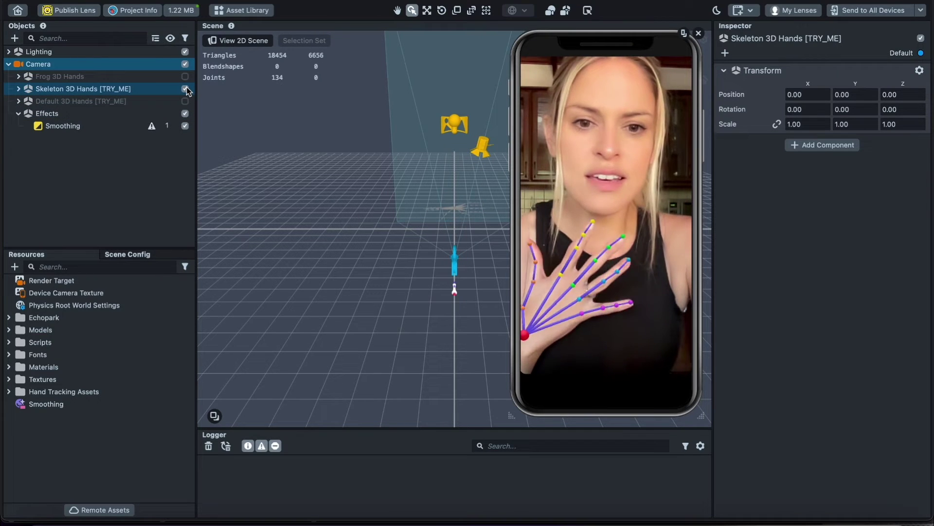
pyautogui.click(186, 89)
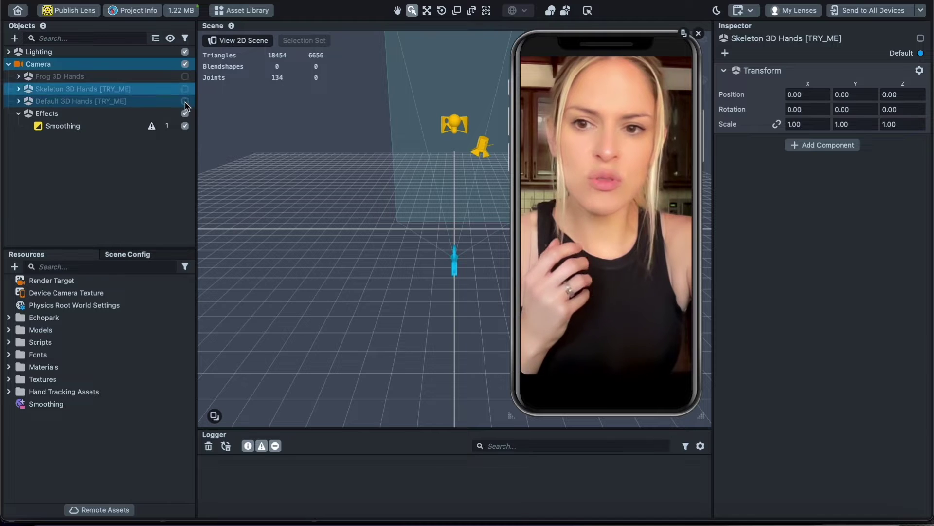
pyautogui.click(185, 101)
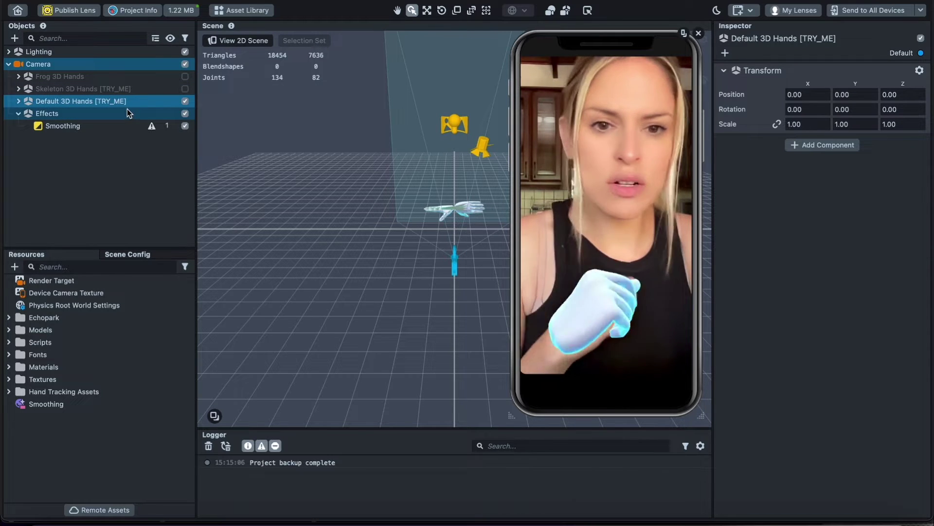
# Step: Expand Default 3D Hands down to the RightHandModel and toggle that model off and back on to check its effect
pyautogui.click(19, 101)
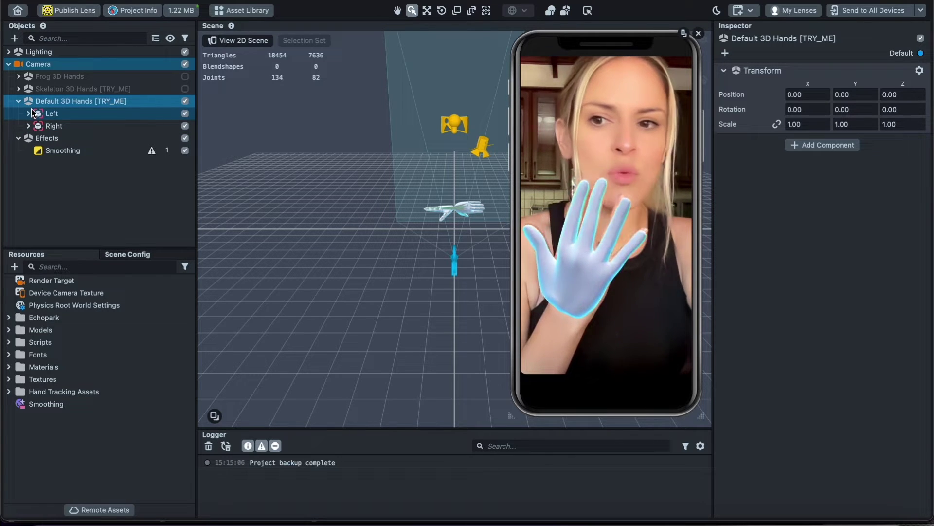
pyautogui.click(28, 125)
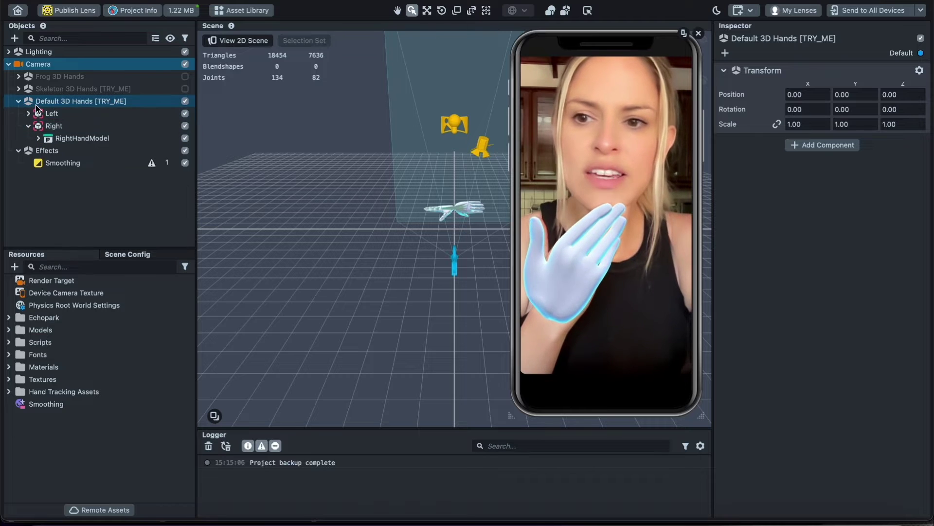
pyautogui.click(44, 138)
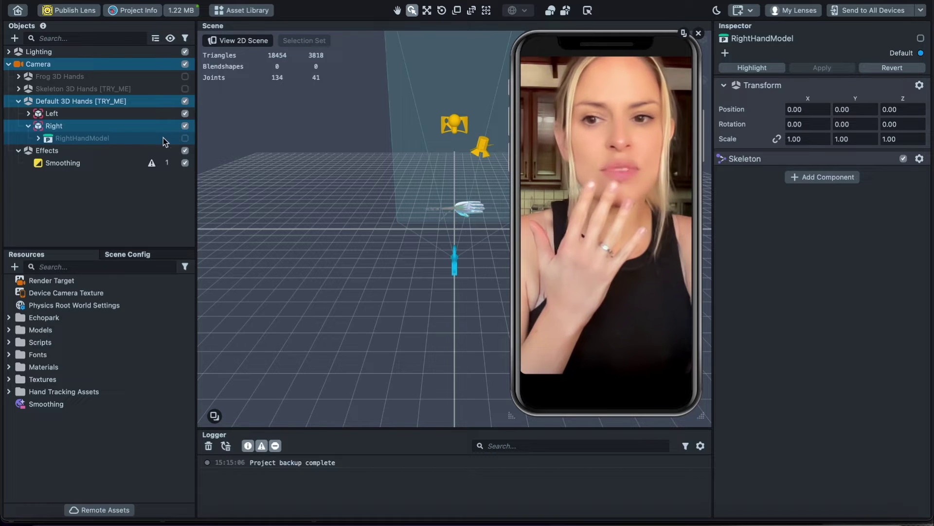
pyautogui.click(152, 147)
pyautogui.click(185, 138)
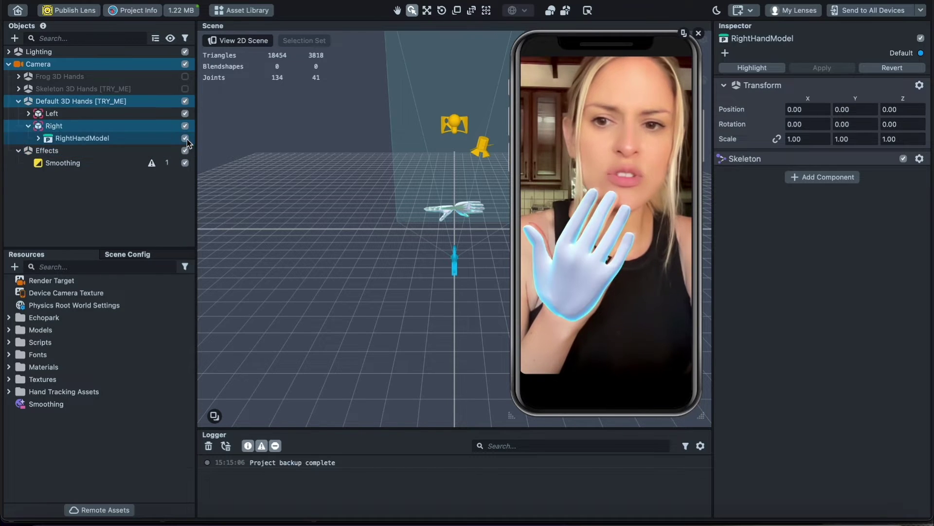
# Step: Select the Right object under Default 3D Hands and examine its Object Tracking 3D attachment points
pyautogui.click(130, 141)
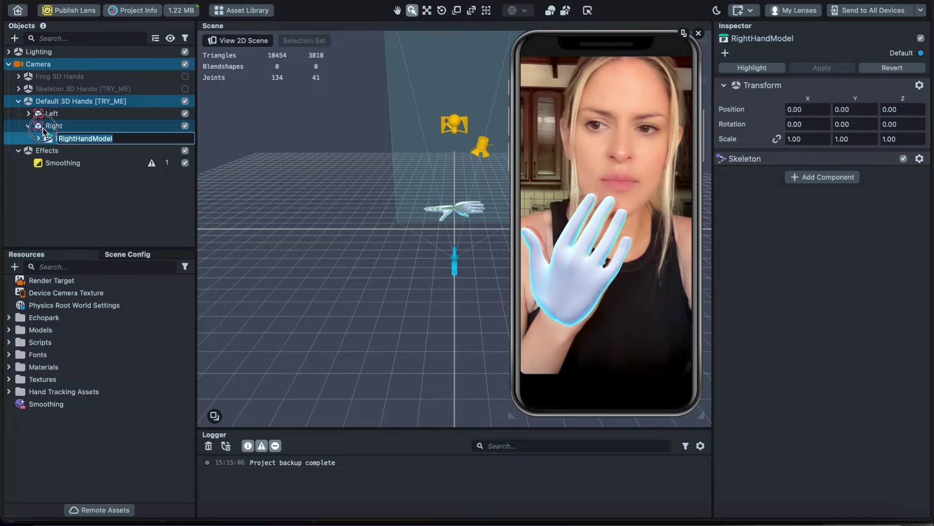
pyautogui.click(42, 127)
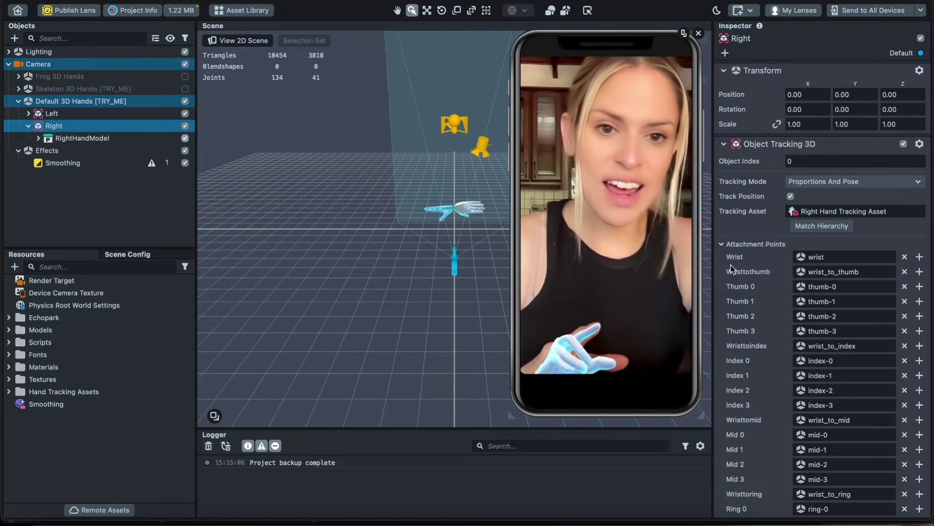
pyautogui.moveTo(529, 425)
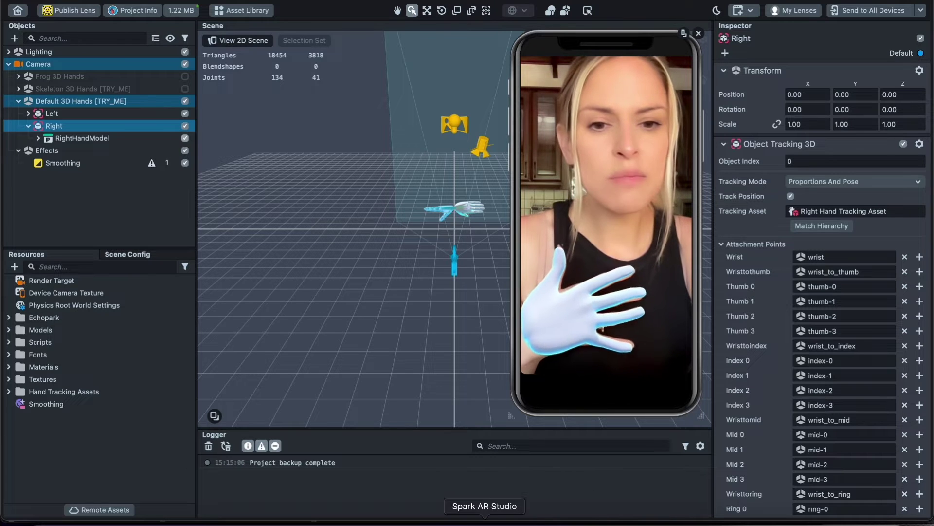
# Step: Search the project resources for "righthan" and select the RightHandModel prefab
pyautogui.click(40, 267)
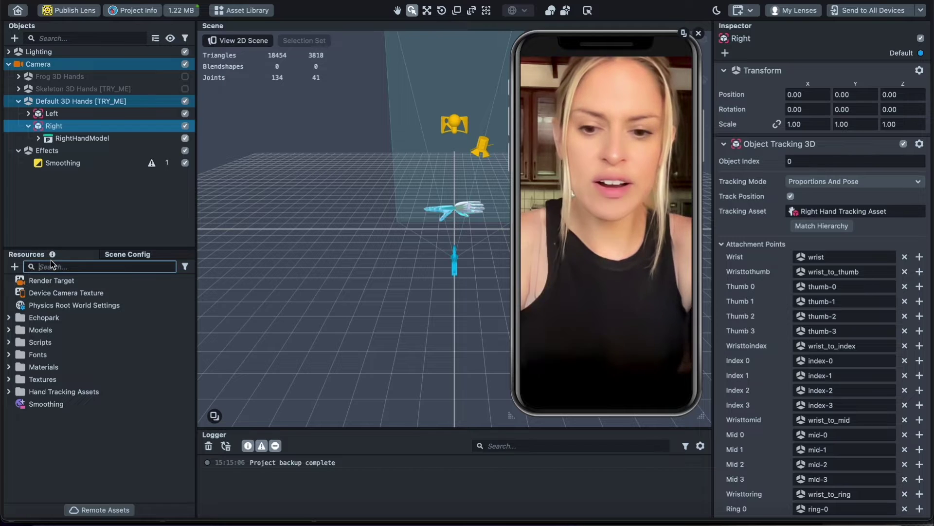
pyautogui.write('righthan')
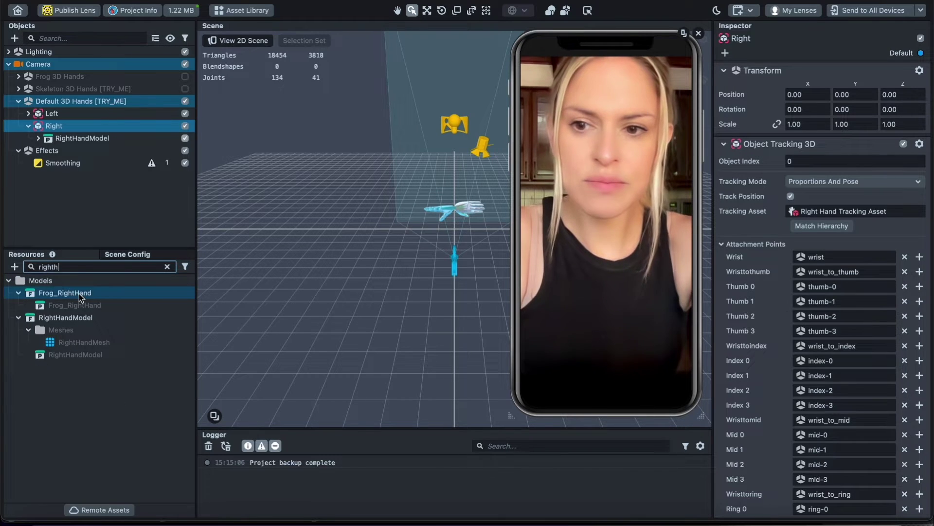
pyautogui.click(73, 355)
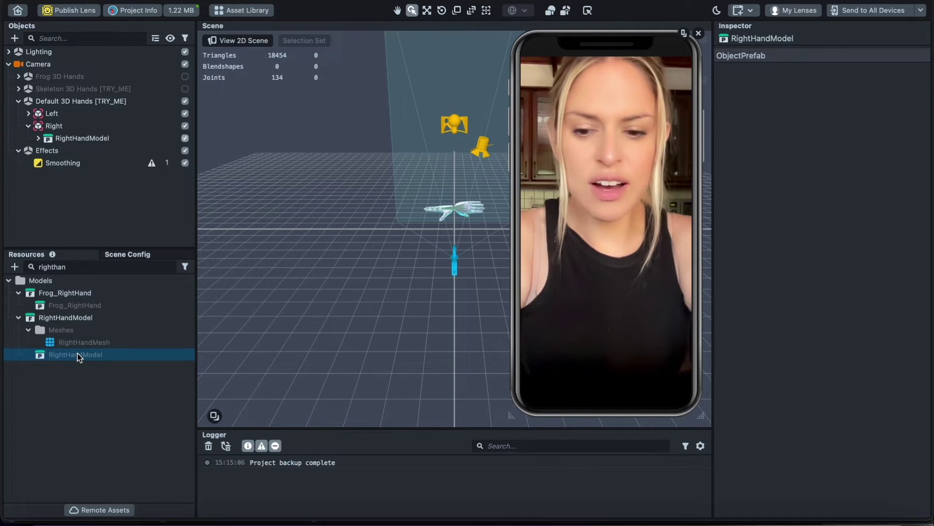
# Step: Save the project as 3D Hand Tracking1 in the Lenses Snap folder and open the context options of the RightHandModel prefab
pyautogui.press('super+s')
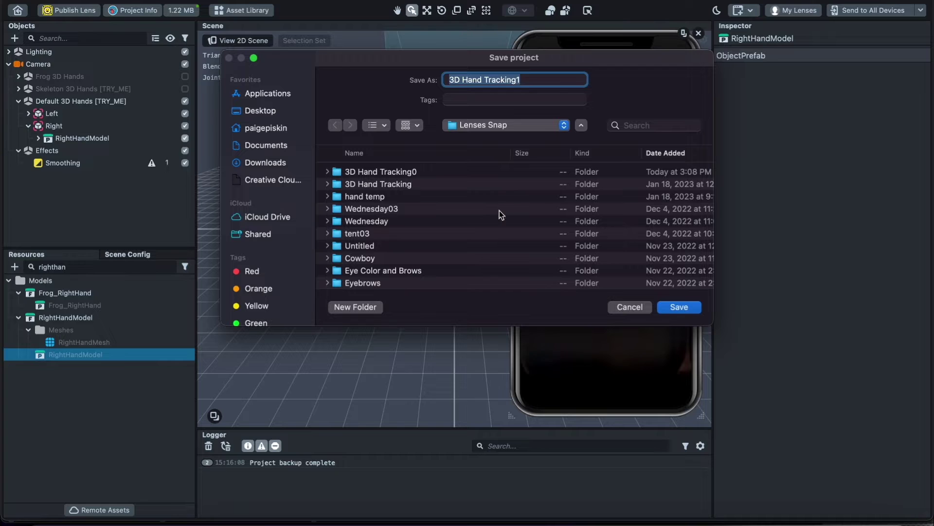
pyautogui.click(682, 306)
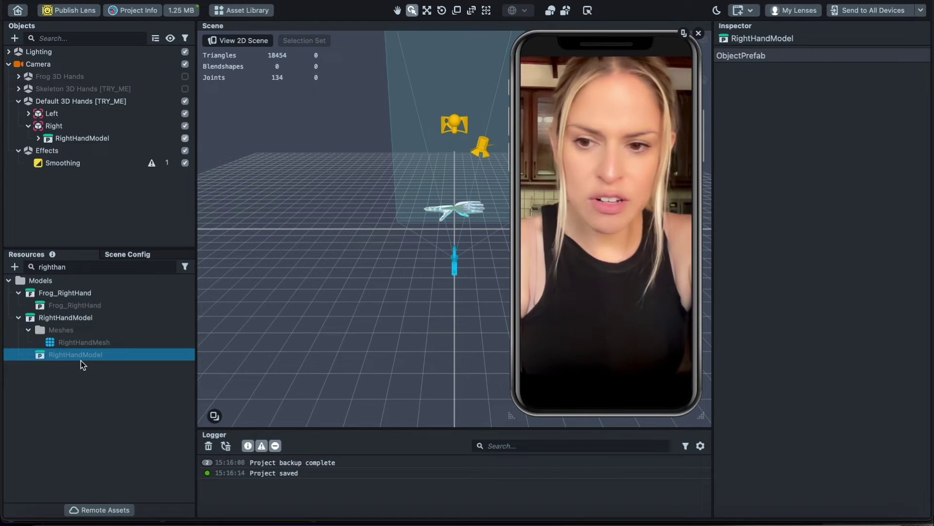
pyautogui.rightClick(87, 355)
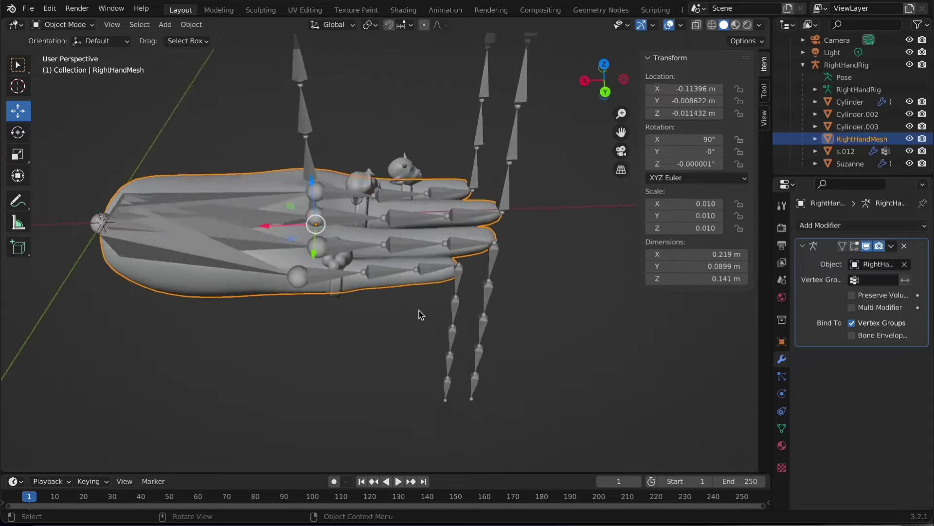
# Step: In Blender, examine the rigged hand from several sides and look through the RightHandMesh's material, data, constraint and physics properties
pyautogui.scroll(5, 419, 311)
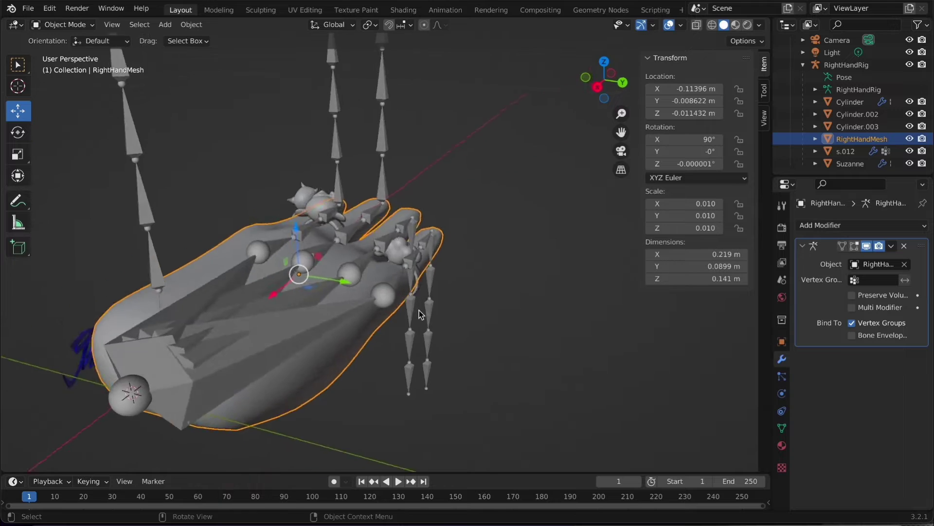
pyautogui.scroll(-8, 419, 310)
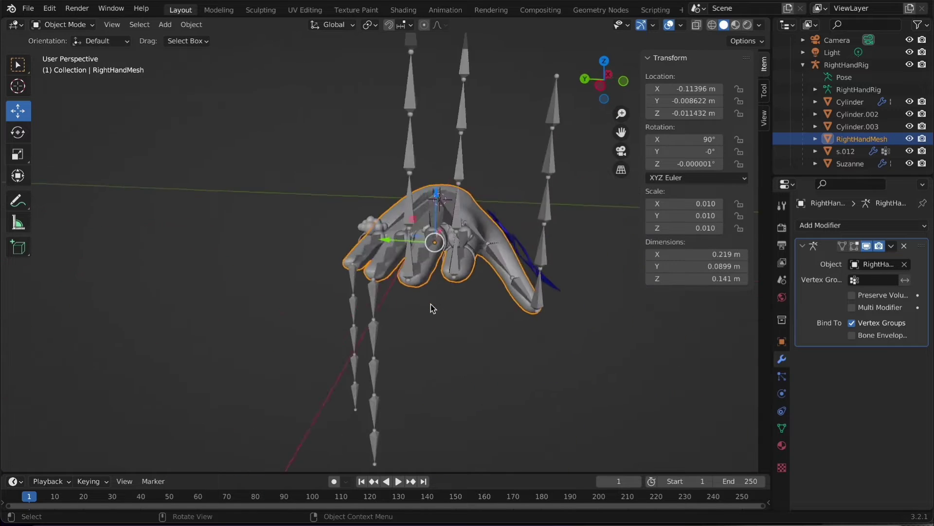
pyautogui.moveTo(431, 308); pyautogui.dragTo(460, 289, button='middle')
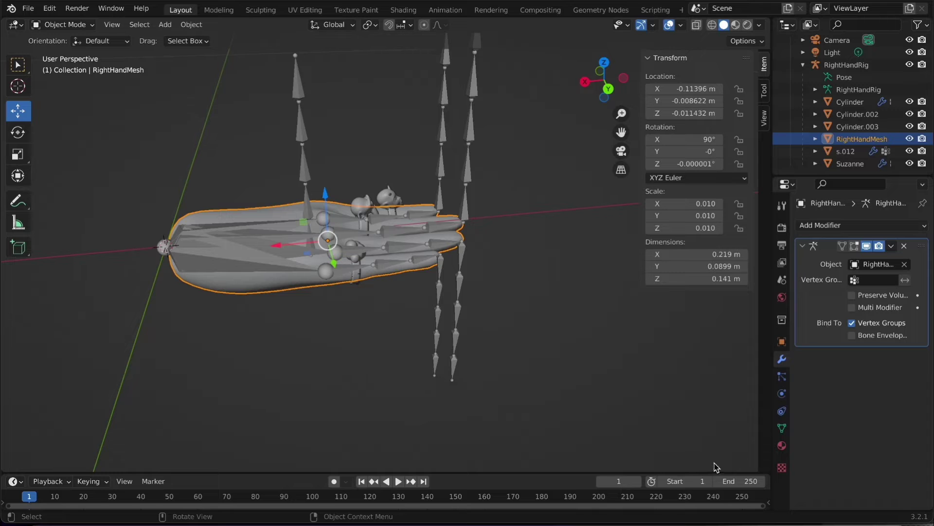
pyautogui.click(782, 445)
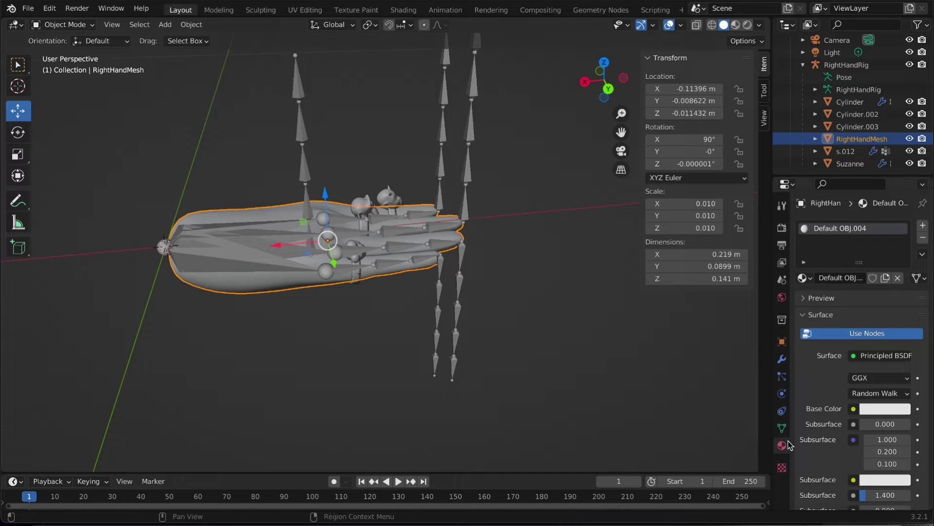
pyautogui.scroll(-15, 805, 445)
pyautogui.click(810, 484)
pyautogui.scroll(-3, 845, 484)
pyautogui.click(780, 427)
pyautogui.click(780, 411)
pyautogui.click(781, 445)
pyautogui.click(779, 415)
pyautogui.click(780, 398)
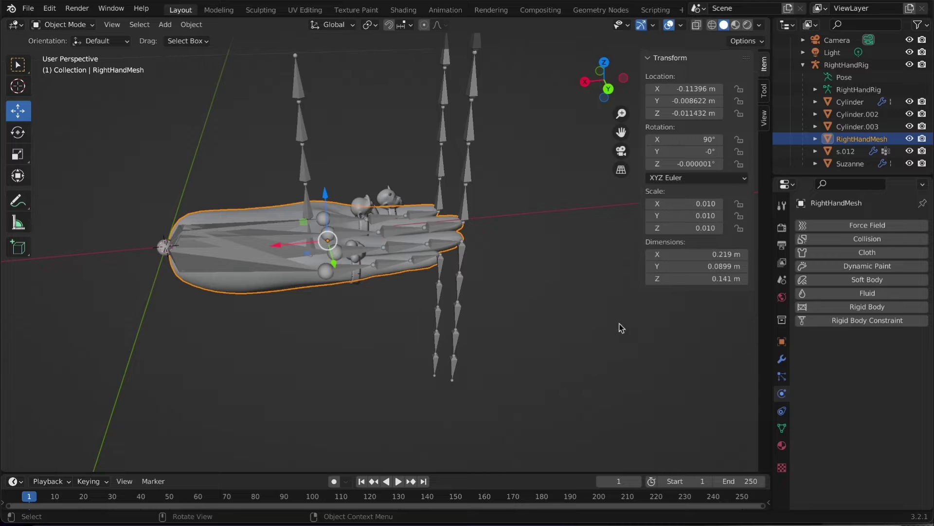
# Step: Select the RightHandRig armature and bring up the Viewport Display options in its armature data properties
pyautogui.click(288, 279)
pyautogui.click(782, 449)
pyautogui.click(782, 428)
pyautogui.click(781, 411)
pyautogui.click(782, 393)
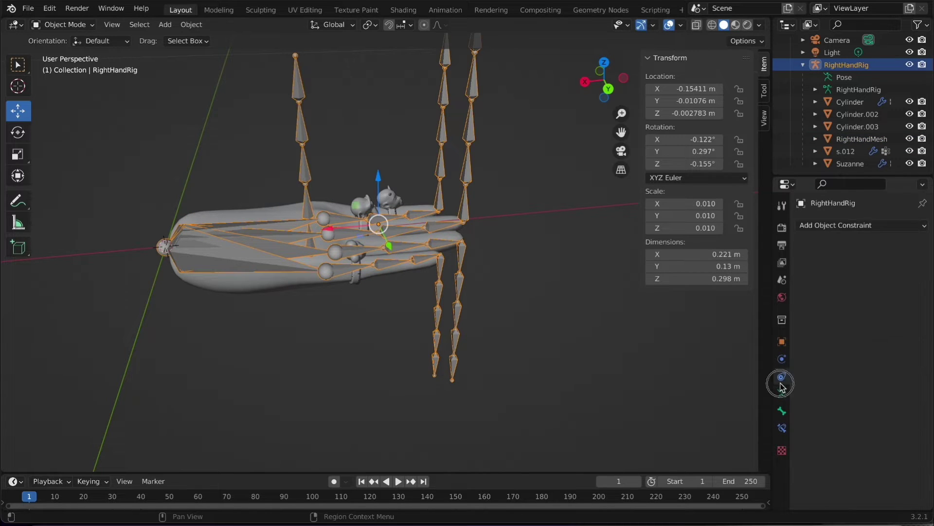
pyautogui.click(803, 406)
pyautogui.scroll(-2, 846, 435)
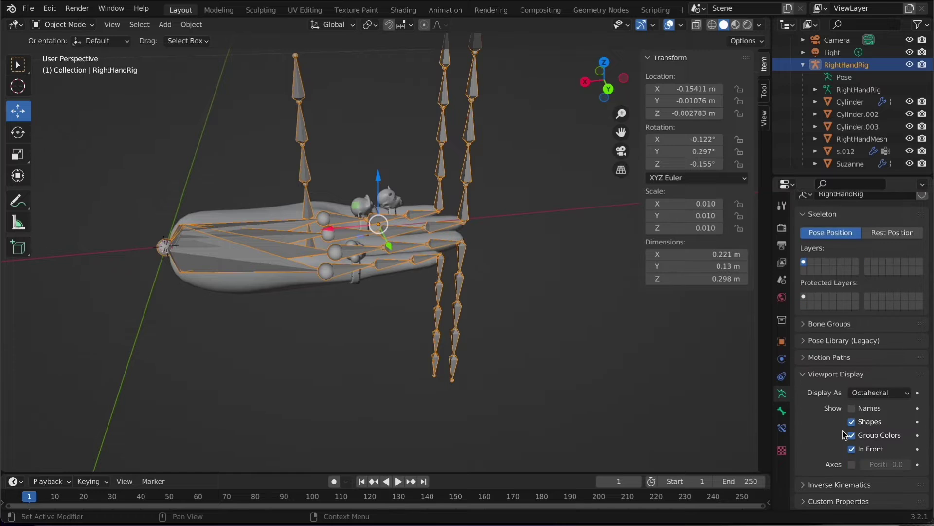
# Step: Toggle the armature's In Front display off and on to compare how the bones show through the hand, leaving it enabled
pyautogui.click(857, 450)
pyautogui.moveTo(506, 424); pyautogui.dragTo(506, 429, button='middle')
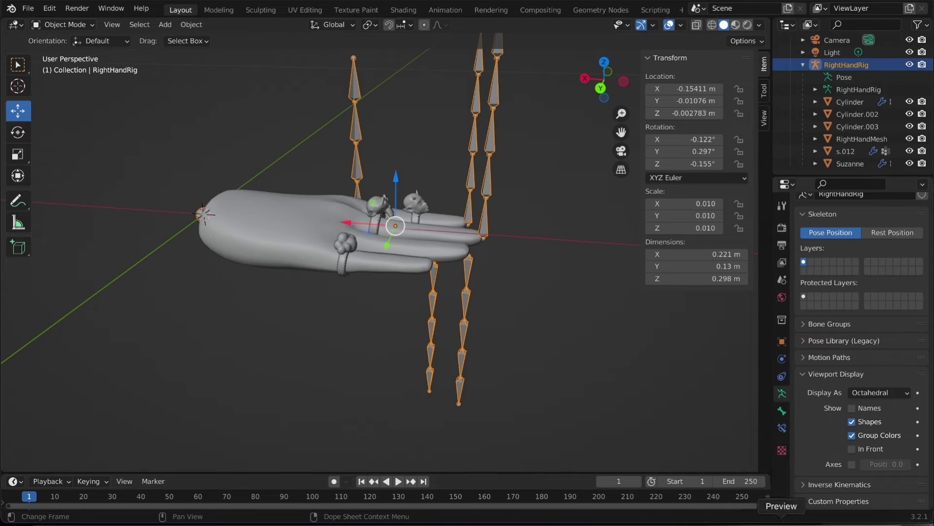
pyautogui.click(852, 449)
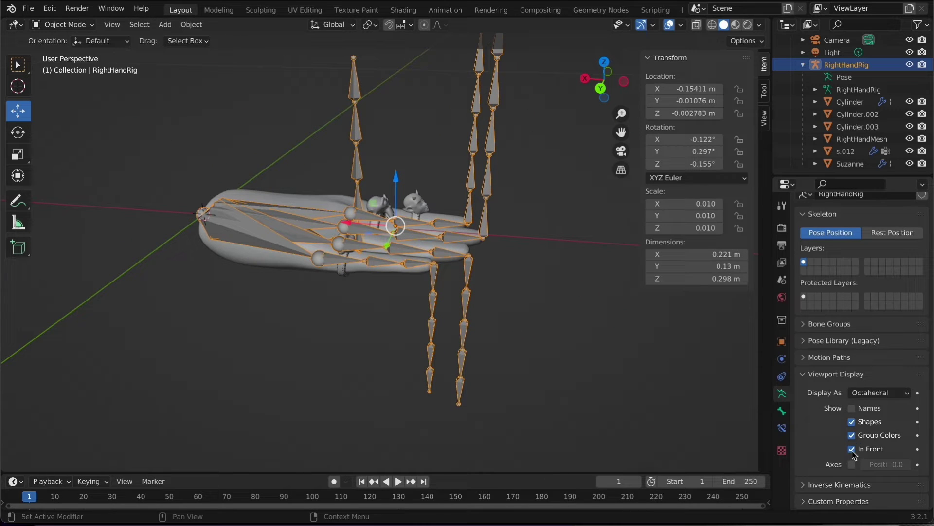
pyautogui.click(852, 450)
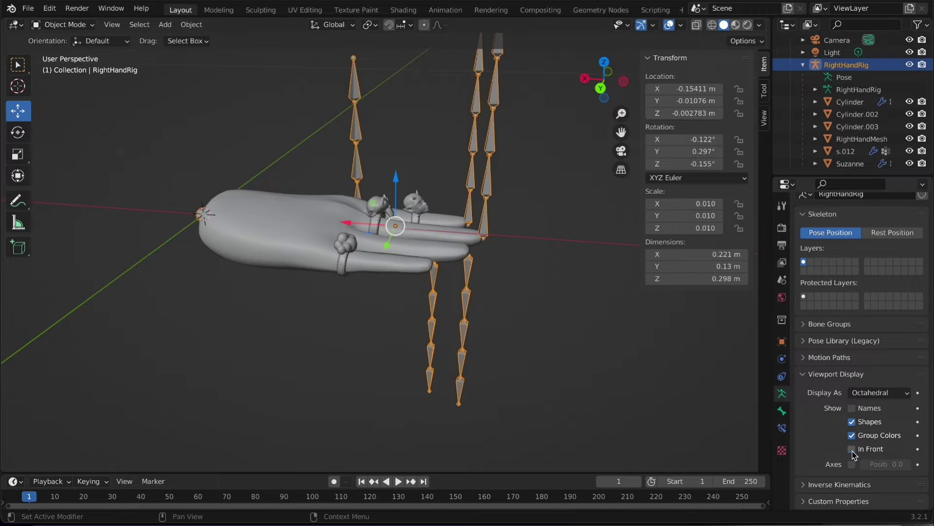
pyautogui.moveTo(589, 364); pyautogui.dragTo(589, 368, button='middle')
pyautogui.click(852, 449)
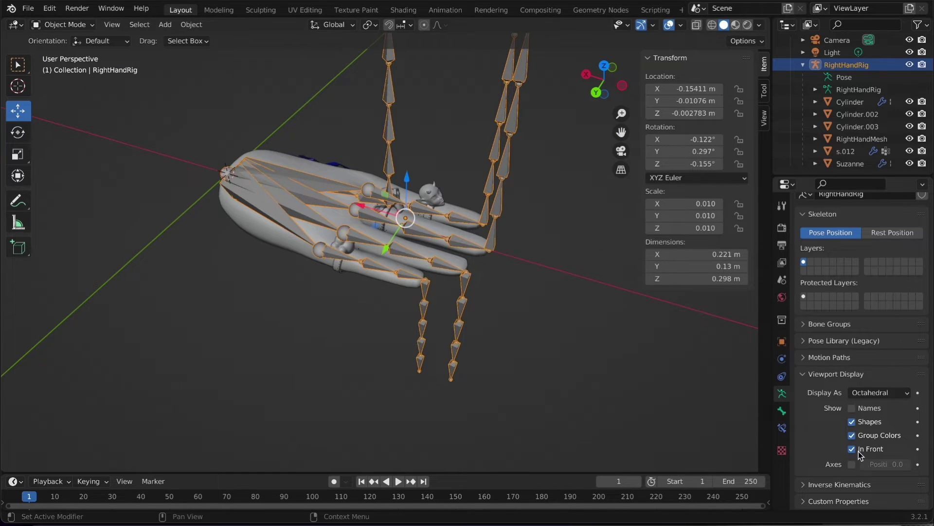
# Step: Test-rotate the mid-0 bone and other finger bones in Pose Mode without keeping the rotations, and return to Object Mode
pyautogui.click(59, 24)
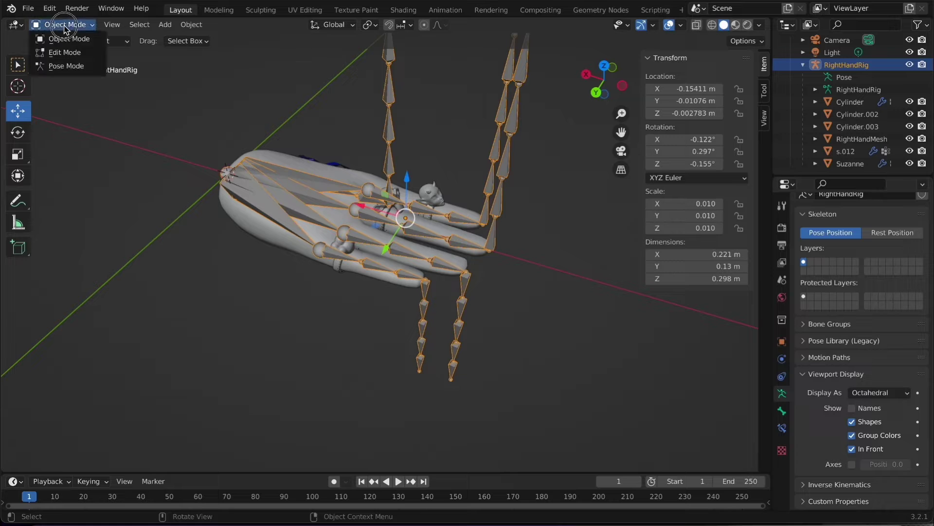
pyautogui.click(68, 65)
pyautogui.click(373, 222)
pyautogui.press('r')
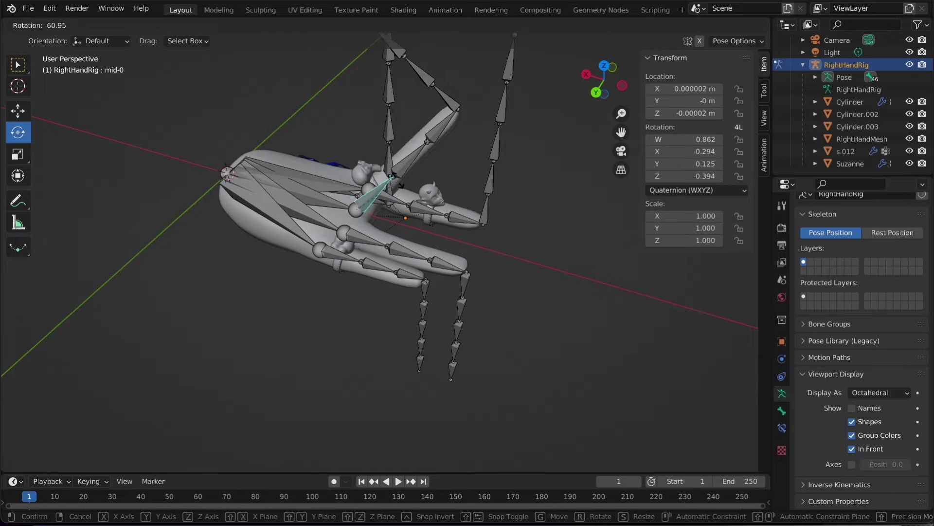
pyautogui.click(414, 226)
pyautogui.click(419, 235)
pyautogui.press('r')
pyautogui.click(421, 235)
pyautogui.click(423, 199)
pyautogui.press('r')
pyautogui.rightClick(426, 190)
pyautogui.moveTo(426, 189); pyautogui.dragTo(351, 234, button='middle')
pyautogui.click(63, 24)
pyautogui.click(73, 37)
# Step: Parent the ring on the little finger to the RightHandRig armature with automatic weights
pyautogui.click(316, 254)
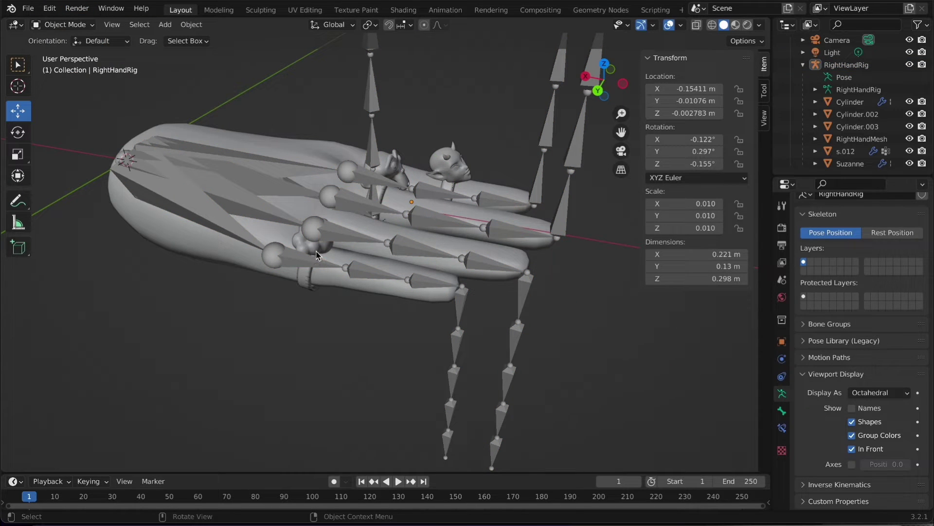
pyautogui.keyDown('shift'); pyautogui.click(288, 257); pyautogui.keyUp('shift')
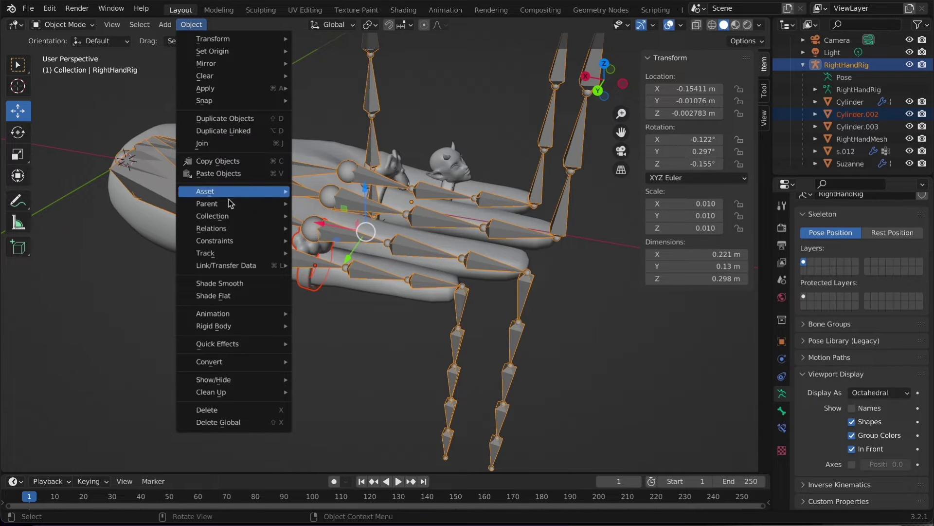
pyautogui.moveTo(236, 208)
pyautogui.click(417, 241)
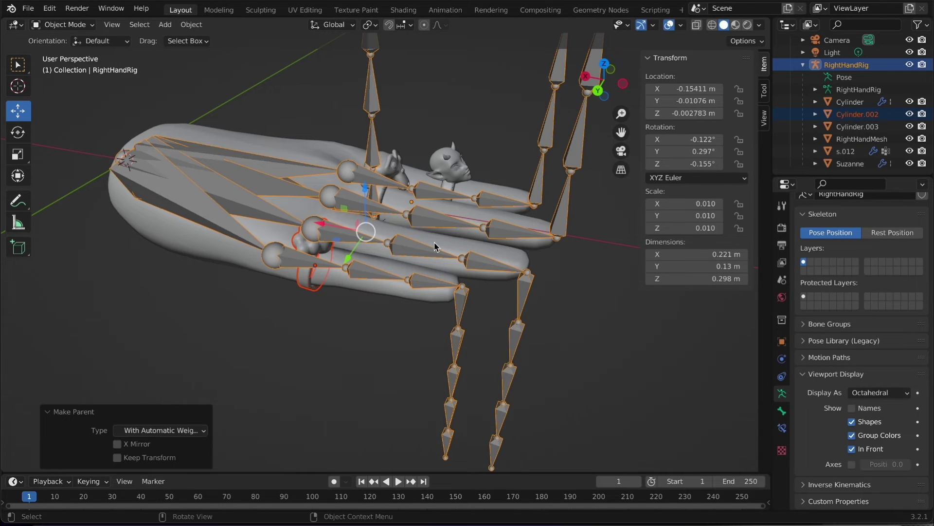
pyautogui.click(304, 305)
pyautogui.click(308, 261)
pyautogui.moveTo(309, 261); pyautogui.dragTo(257, 214, button='middle')
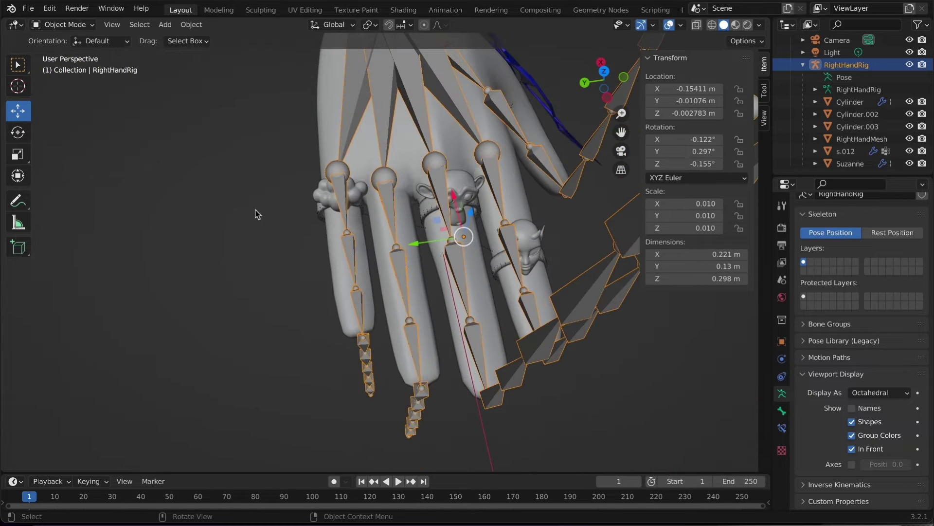
pyautogui.click(166, 25)
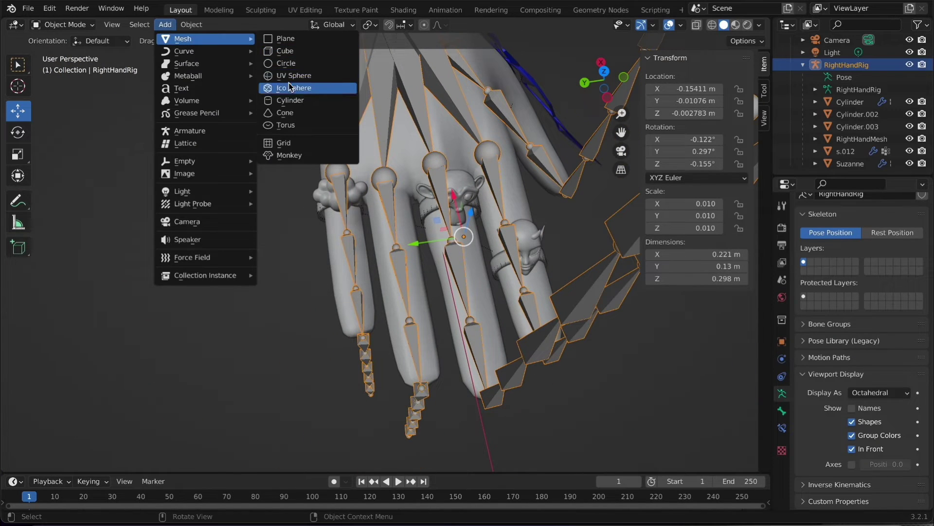
pyautogui.moveTo(394, 195); pyautogui.dragTo(383, 160, button='middle')
pyautogui.moveTo(416, 196)
pyautogui.mouseDown(button='middle')
pyautogui.moveTo(395, 171)
pyautogui.moveTo(407, 181)
pyautogui.mouseUp(button='middle')
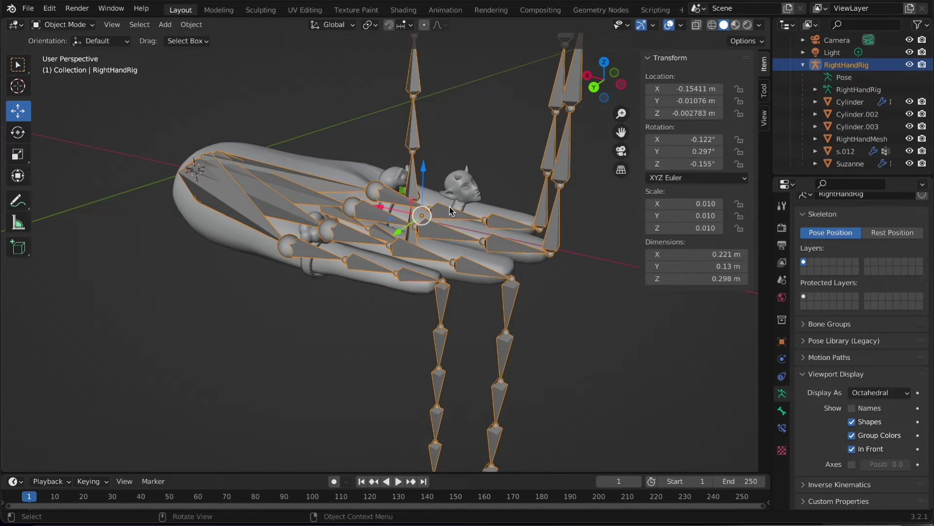
# Step: Try rotating the index-1 and index-2 bones in Pose Mode and undo the rotations
pyautogui.click(66, 25)
pyautogui.click(66, 64)
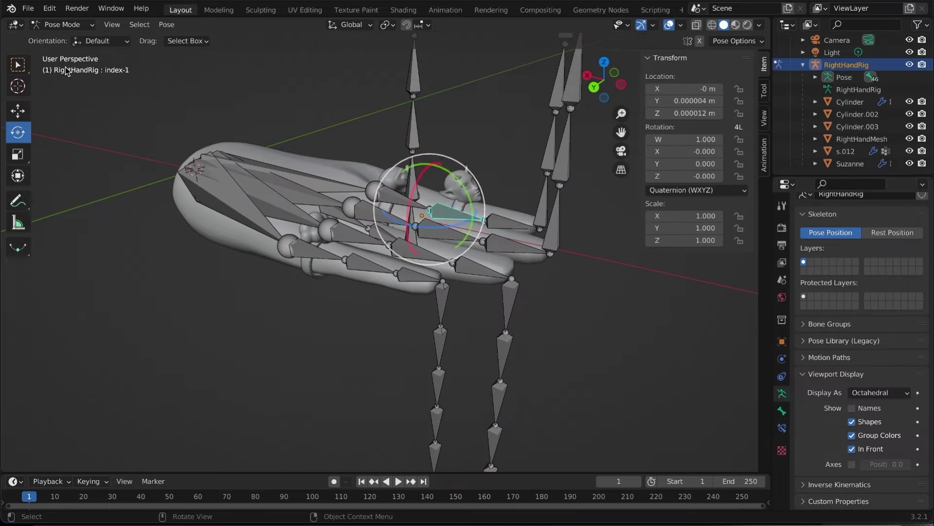
pyautogui.click(441, 215)
pyautogui.moveTo(440, 214); pyautogui.dragTo(515, 252)
pyautogui.hotkey('ctrl', 'z')
pyautogui.click(506, 229)
pyautogui.hotkey('ctrl', 'z')
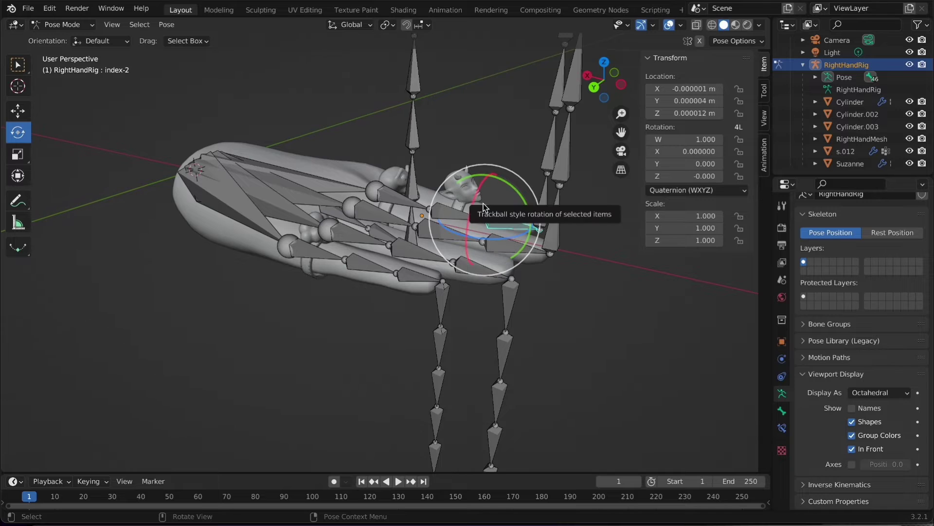
# Step: Test-rotate the index-0 bone to check how the index-finger ring follows, undo it, and select the mid-0 bone
pyautogui.moveTo(484, 207); pyautogui.dragTo(447, 350, button='middle')
pyautogui.click(411, 190)
pyautogui.moveTo(410, 190); pyautogui.dragTo(411, 188, button='middle')
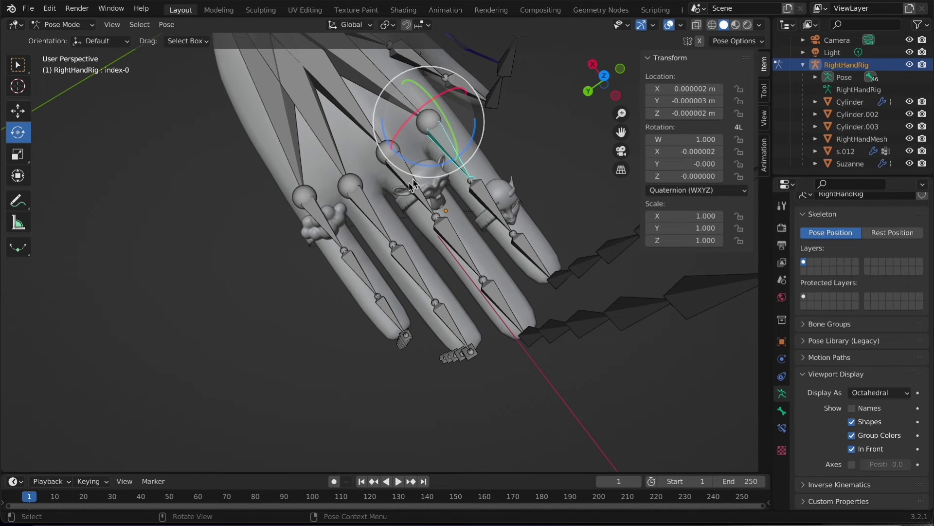
pyautogui.press('r')
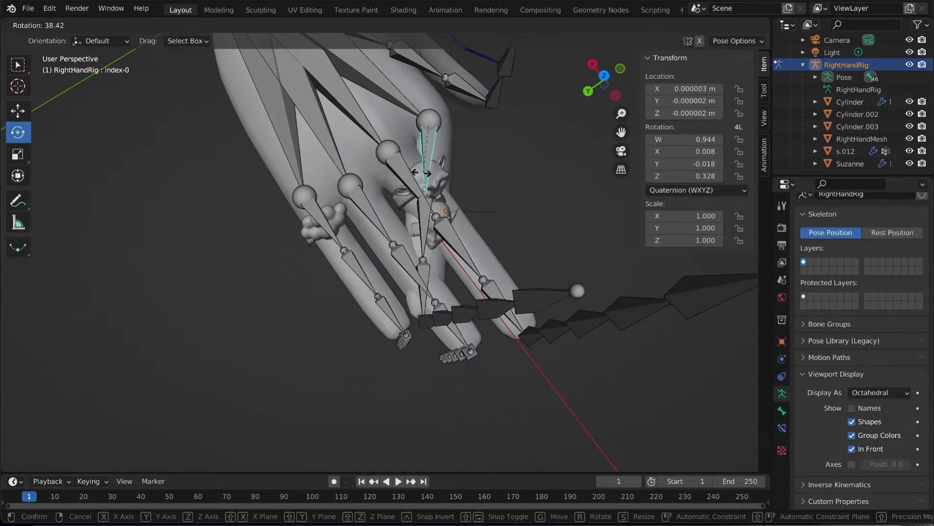
pyautogui.click(454, 156)
pyautogui.moveTo(455, 156); pyautogui.dragTo(437, 209, button='middle')
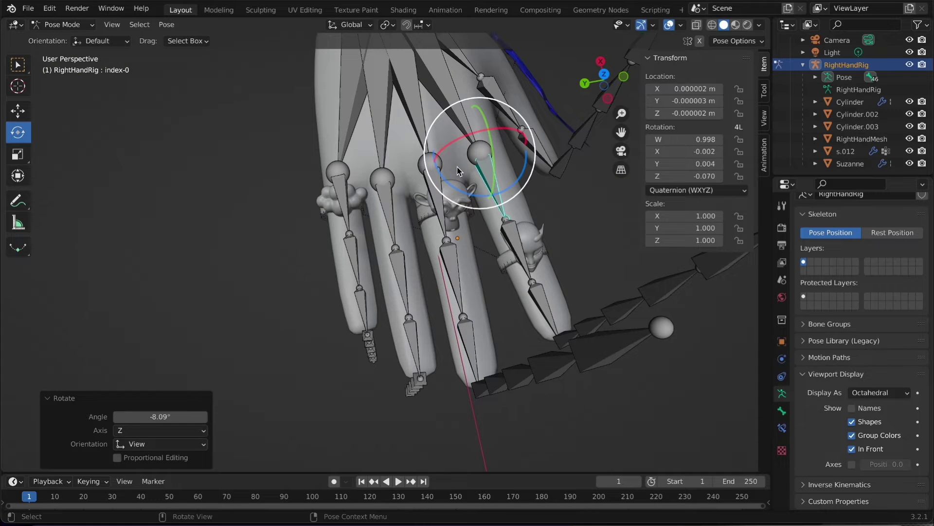
pyautogui.hotkey('ctrl', 'z')
pyautogui.click(451, 218)
pyautogui.moveTo(450, 218); pyautogui.dragTo(206, 335, button='middle')
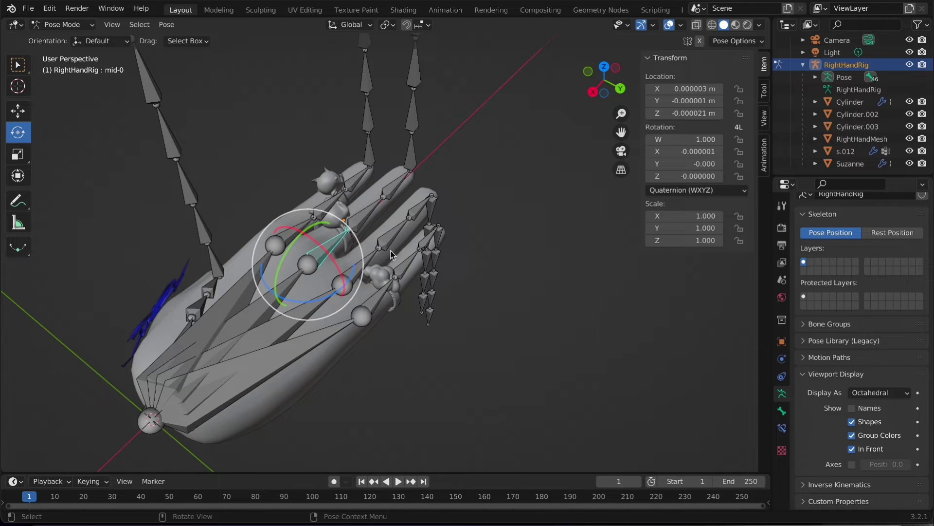
pyautogui.moveTo(301, 271); pyautogui.dragTo(135, 92, button='middle')
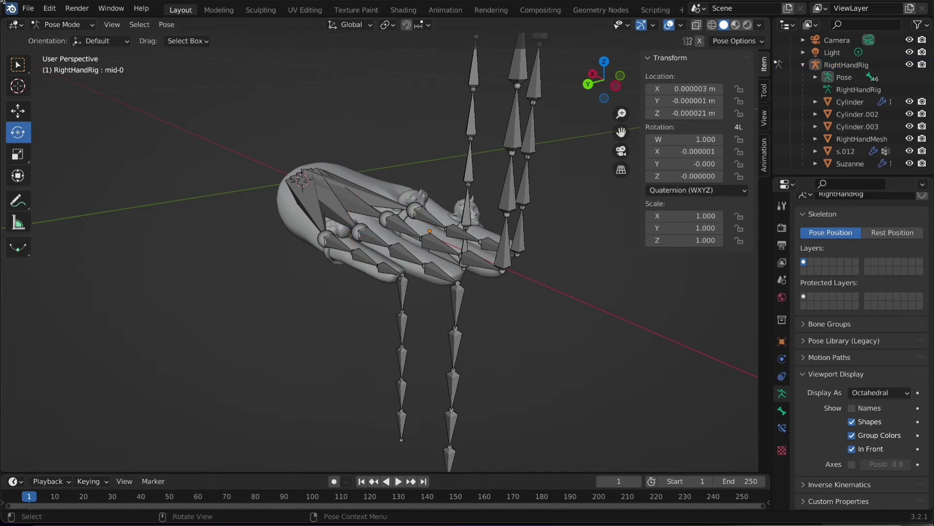
# Step: Try the FBX export settings with Camera as the only object type and cancel the export
pyautogui.click(28, 8)
pyautogui.moveTo(69, 175)
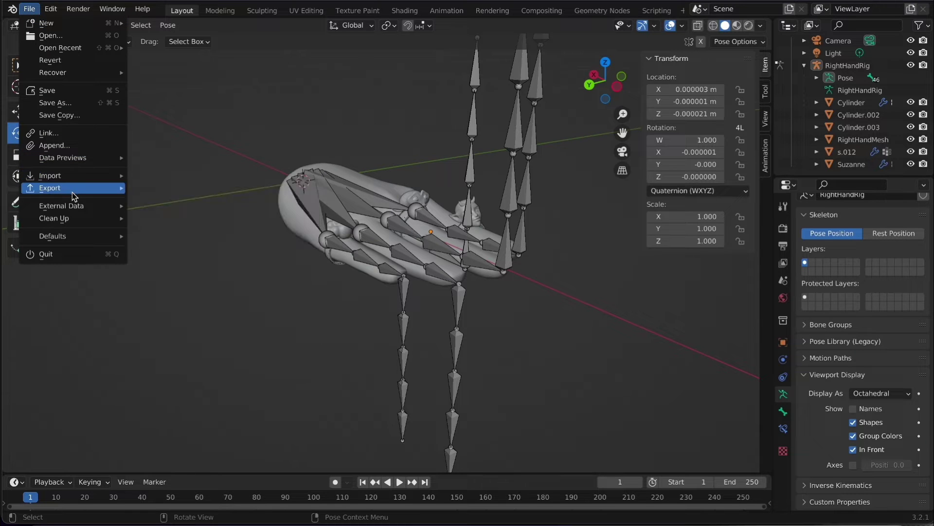
pyautogui.moveTo(72, 190)
pyautogui.click(179, 304)
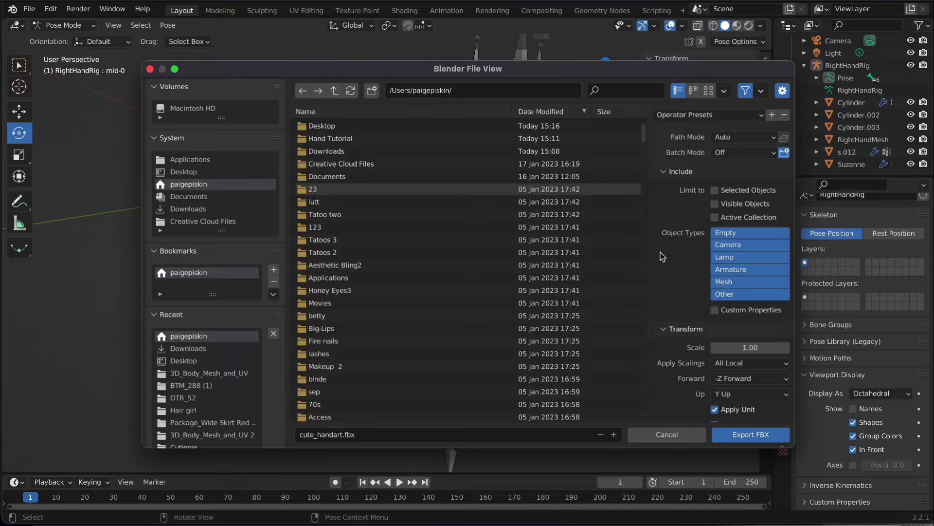
pyautogui.click(732, 246)
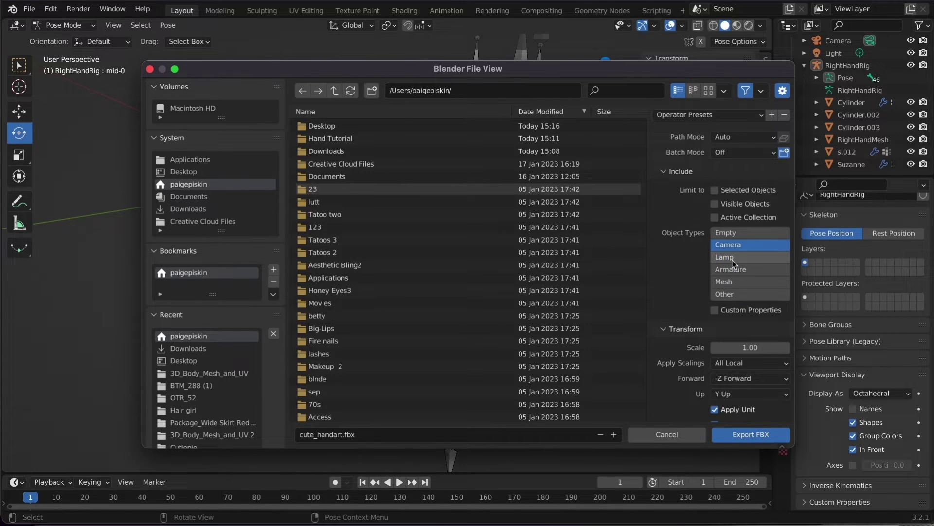
pyautogui.click(672, 437)
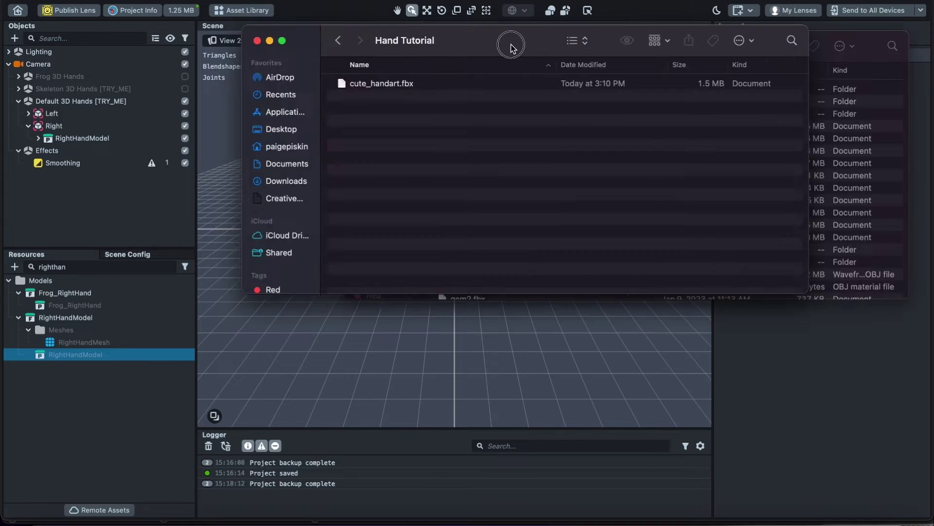
# Step: Switch to Lens Studio and import cute_handart.fbx from the Hand Tutorial folder under the Right hand tracking object
pyautogui.moveTo(510, 46); pyautogui.dragTo(725, 45)
pyautogui.click(587, 82)
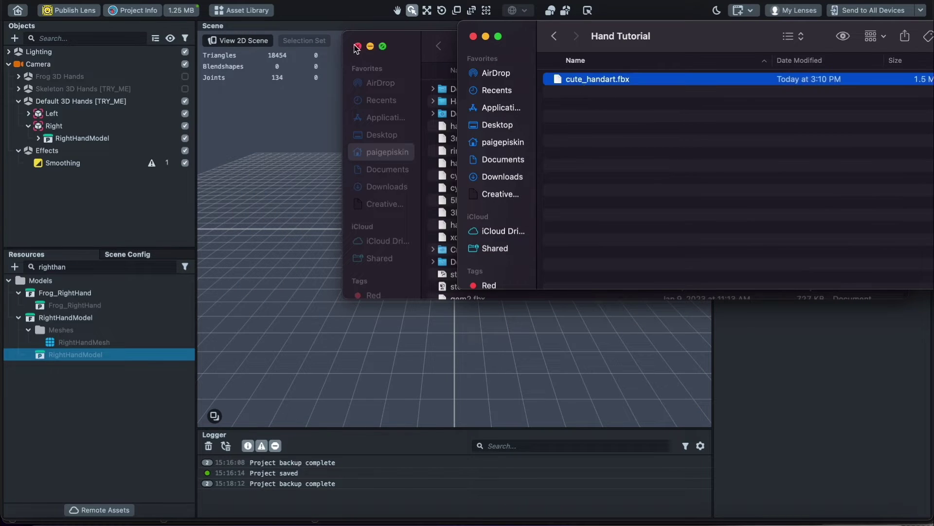
pyautogui.click(370, 46)
pyautogui.moveTo(607, 86); pyautogui.dragTo(105, 128)
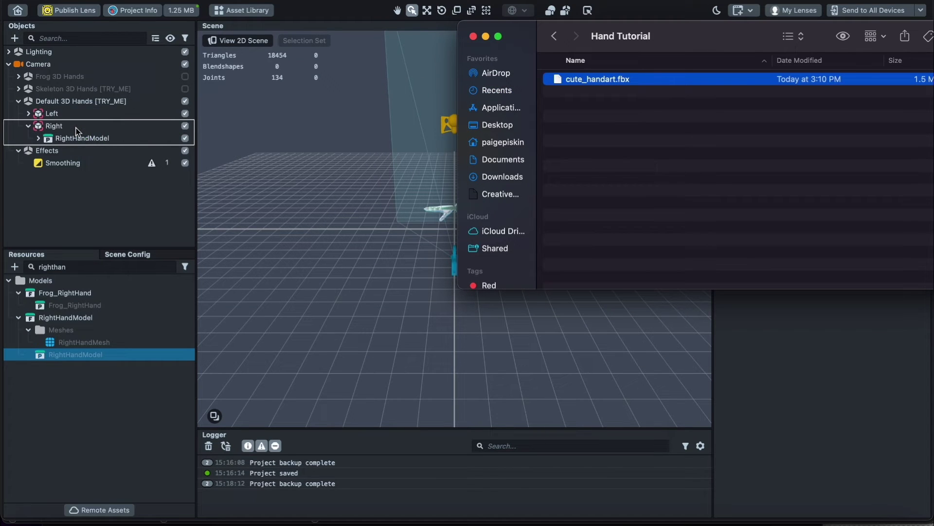
pyautogui.moveTo(41, 126); pyautogui.dragTo(35, 128)
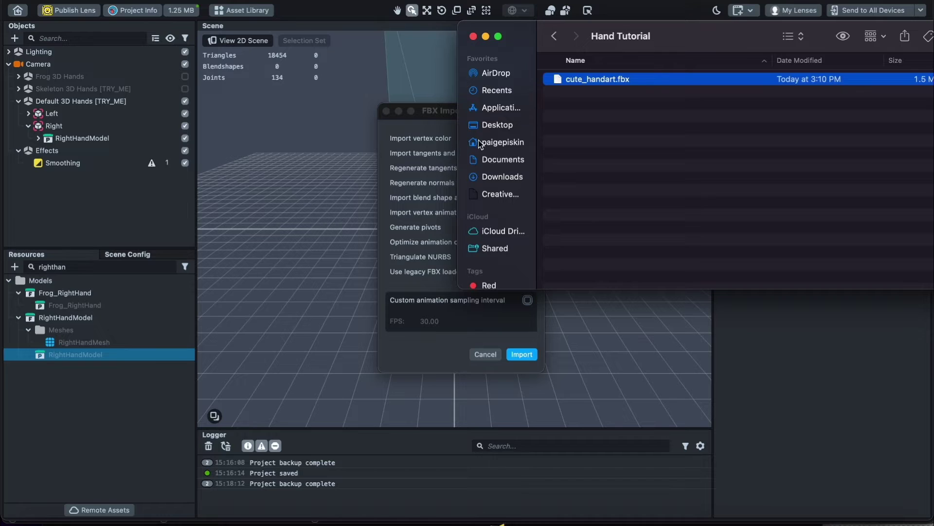
pyautogui.click(521, 352)
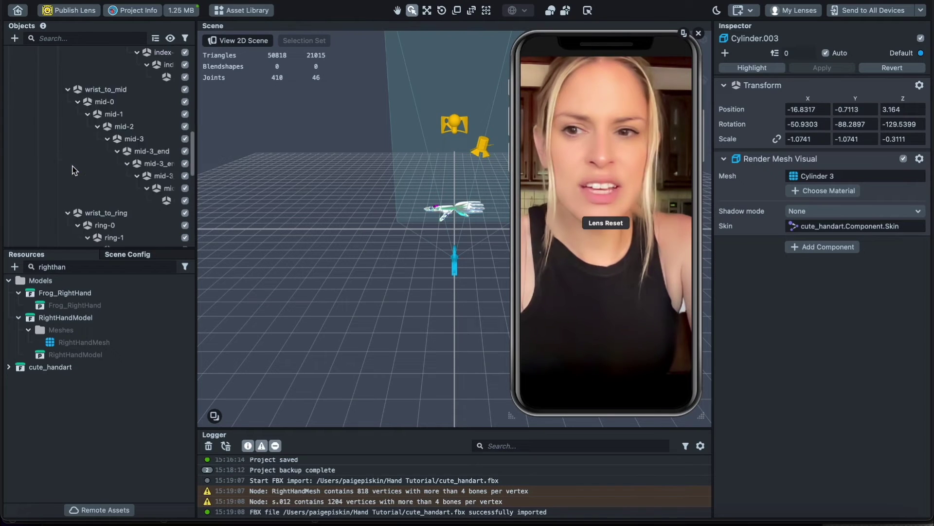
# Step: Delete the imported Light and Camera objects from cute_handart
pyautogui.click(72, 173)
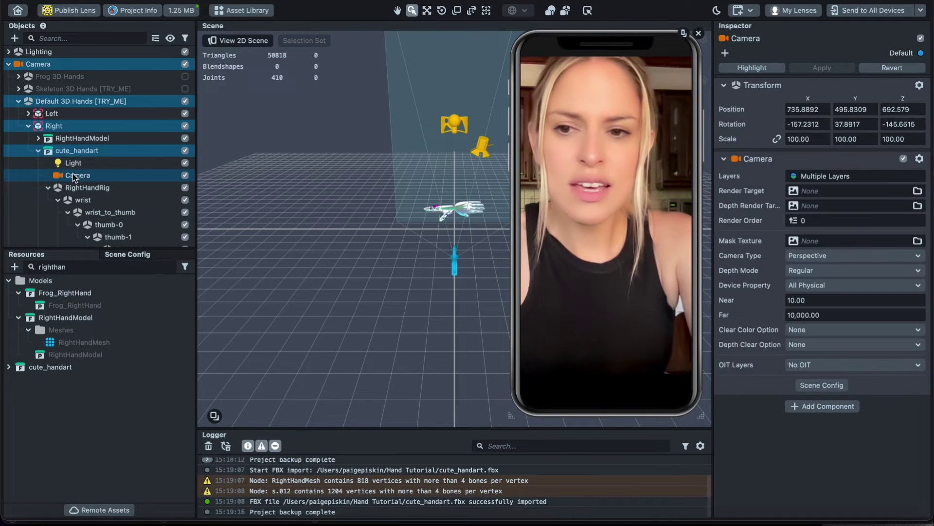
pyautogui.click(74, 164)
pyautogui.press('Delete')
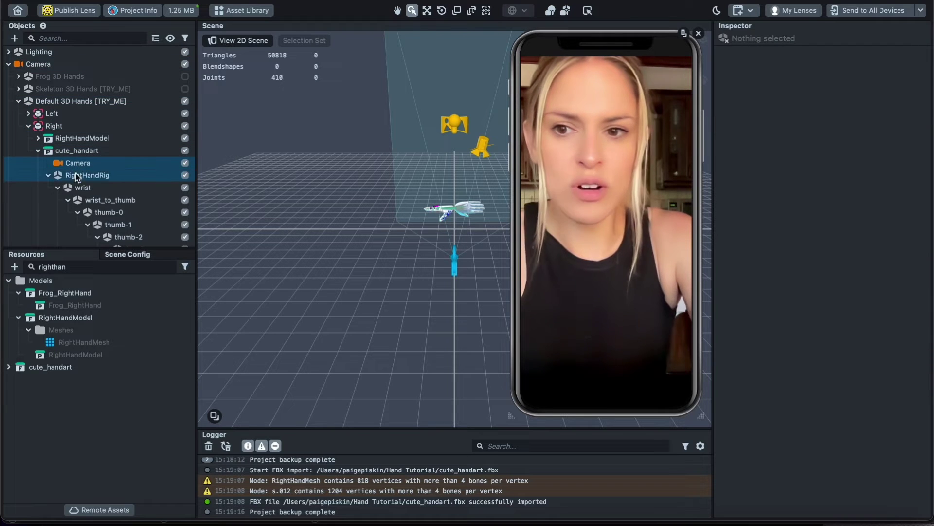
pyautogui.click(77, 161)
pyautogui.press('Delete')
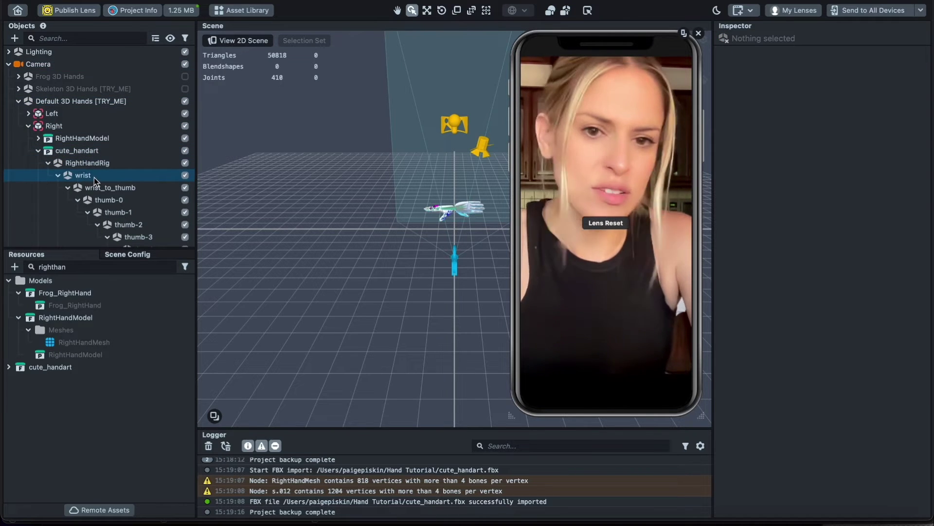
# Step: Delete the original RightHandModel from the Right tracking object, and select cute_handart with its hierarchy expanded
pyautogui.click(69, 139)
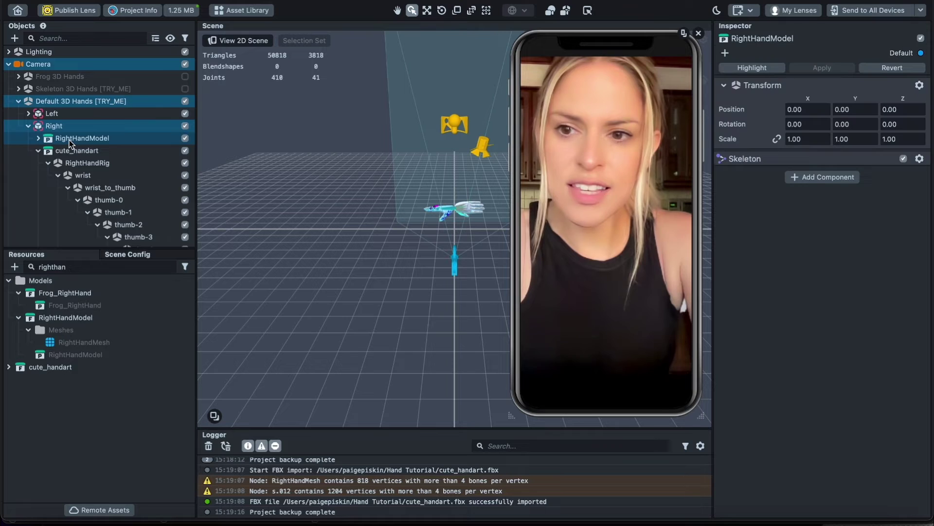
pyautogui.press('Delete')
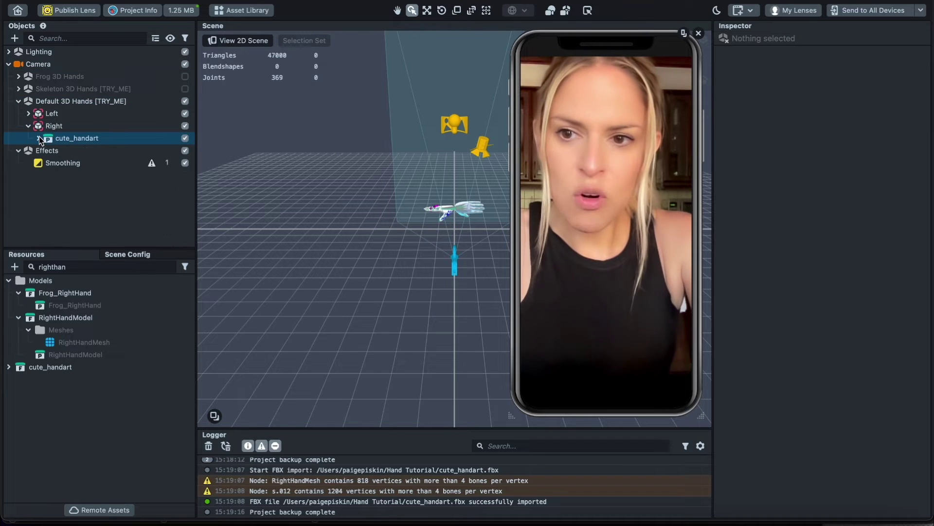
pyautogui.click(72, 140)
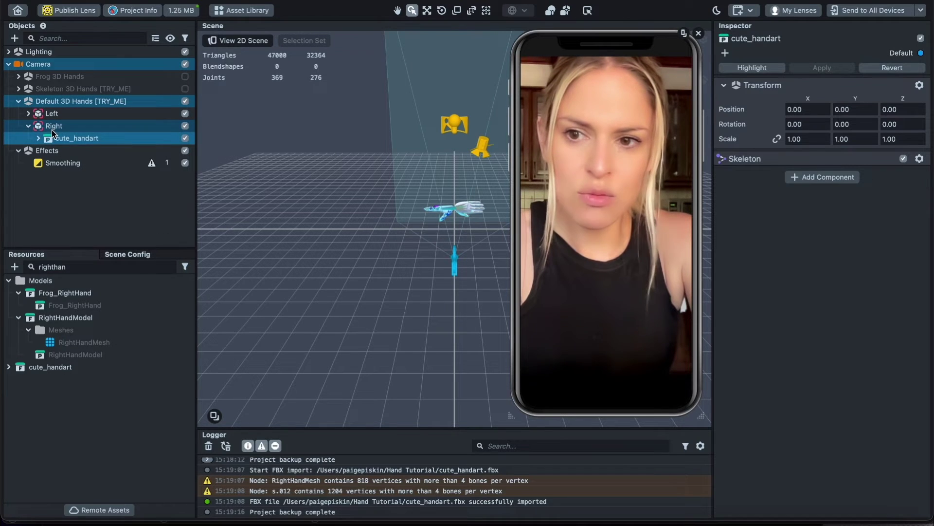
pyautogui.click(53, 129)
pyautogui.click(39, 139)
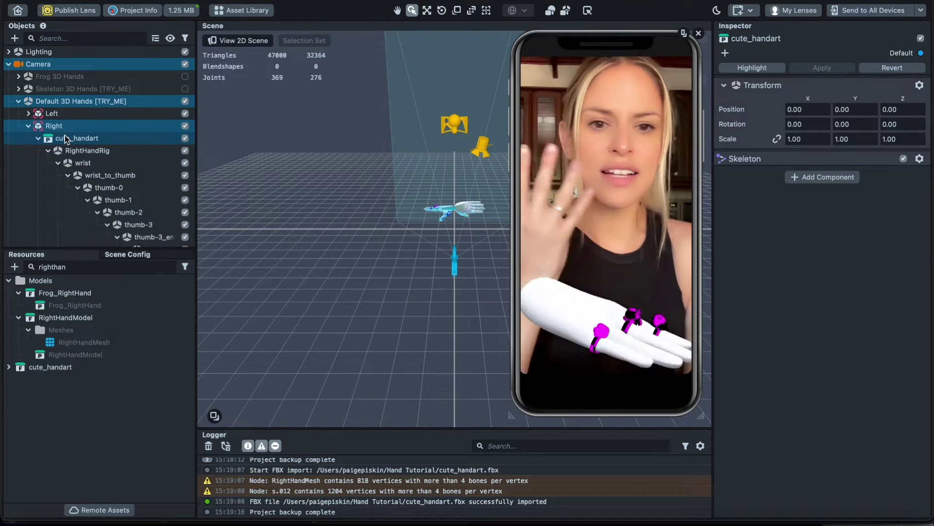
pyautogui.click(66, 139)
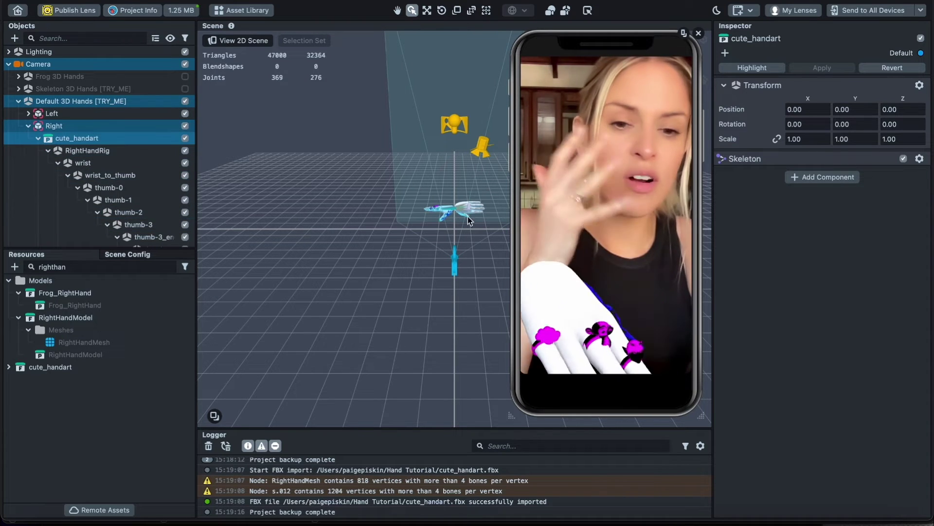
# Step: Match the Right object's tracking hierarchy to cute_handart and review the assigned attachment points
pyautogui.click(54, 127)
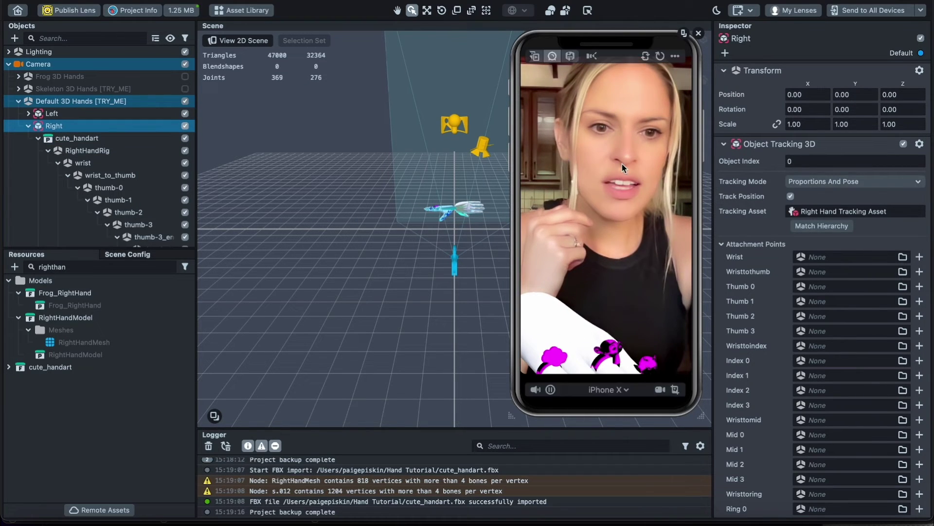
pyautogui.click(812, 227)
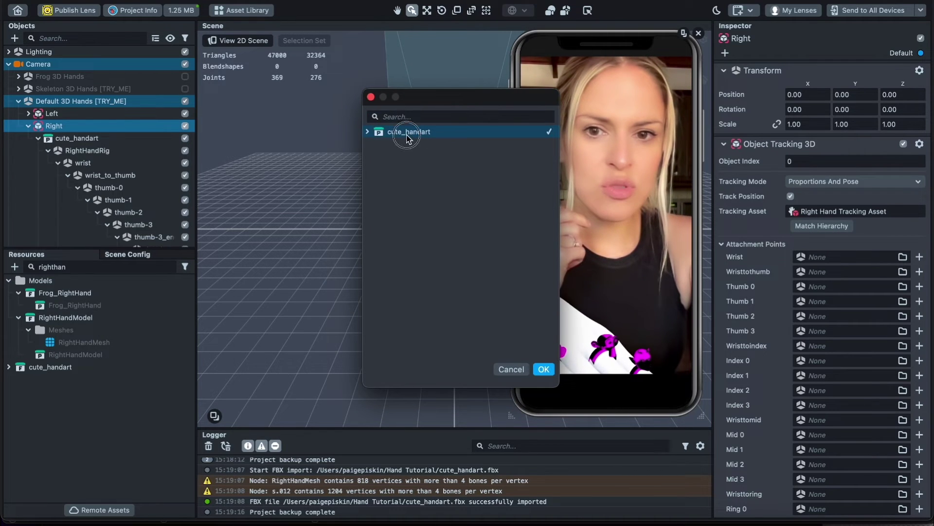
pyautogui.click(413, 133)
pyautogui.click(544, 370)
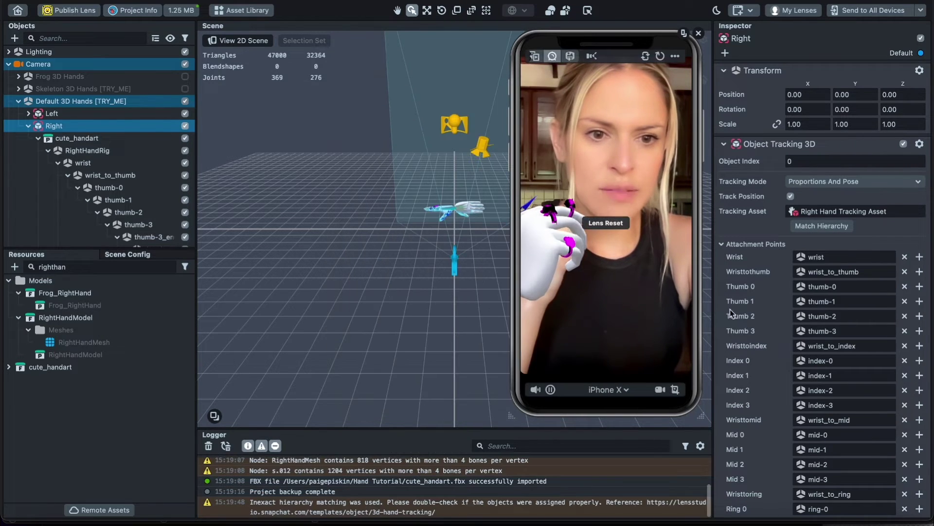
pyautogui.scroll(-5, 840, 274)
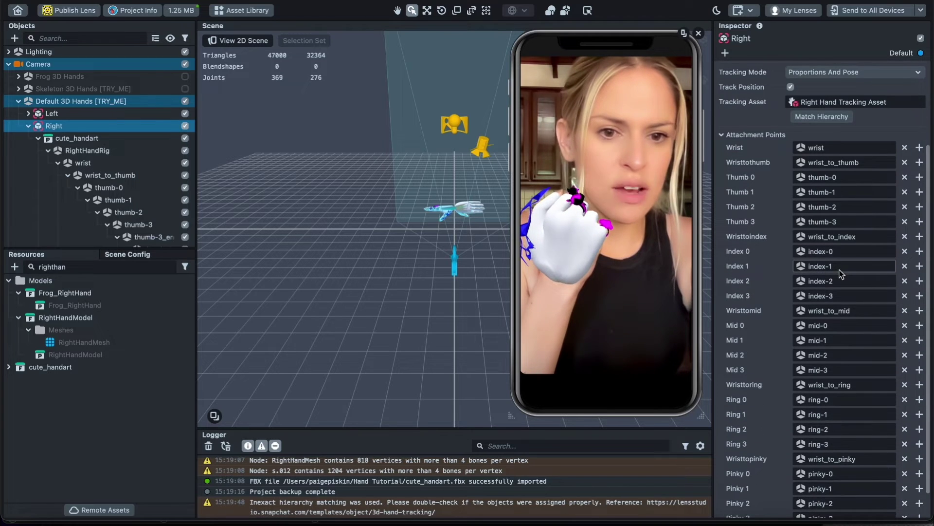
pyautogui.scroll(5, 839, 273)
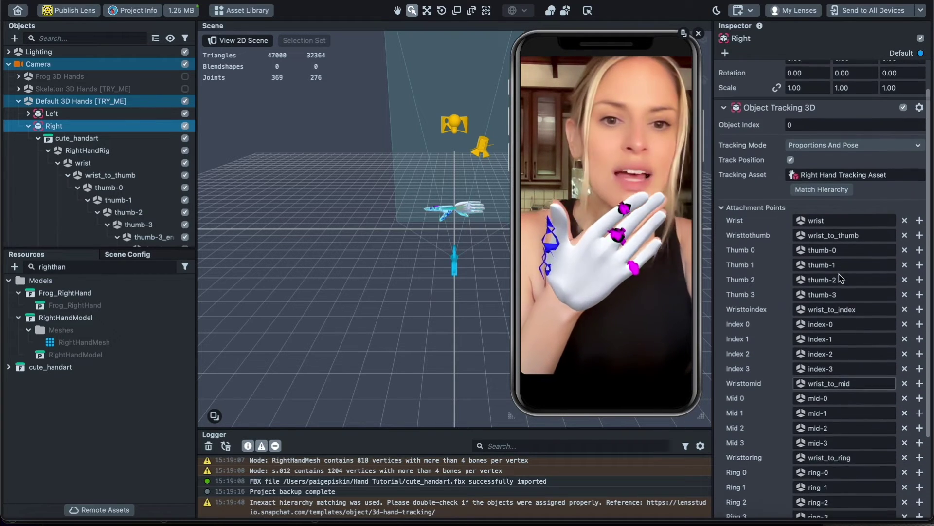
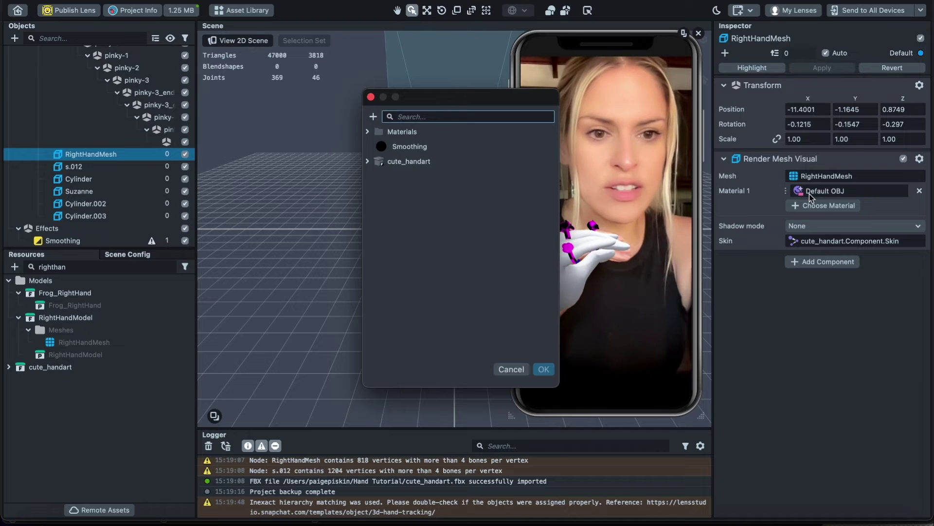
# Step: Create an Occluder material and assign it to RightHandMesh in place of Default OBJ
pyautogui.click(373, 117)
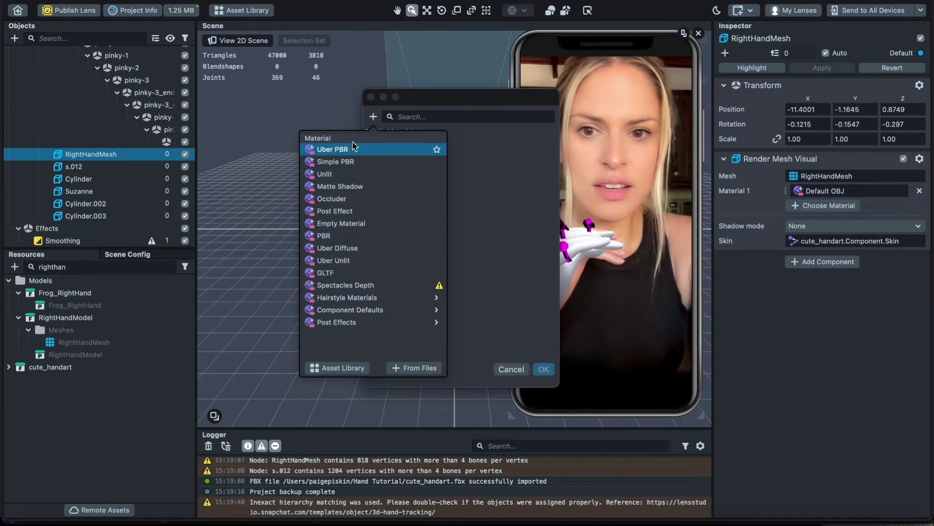
pyautogui.click(348, 201)
pyautogui.click(543, 369)
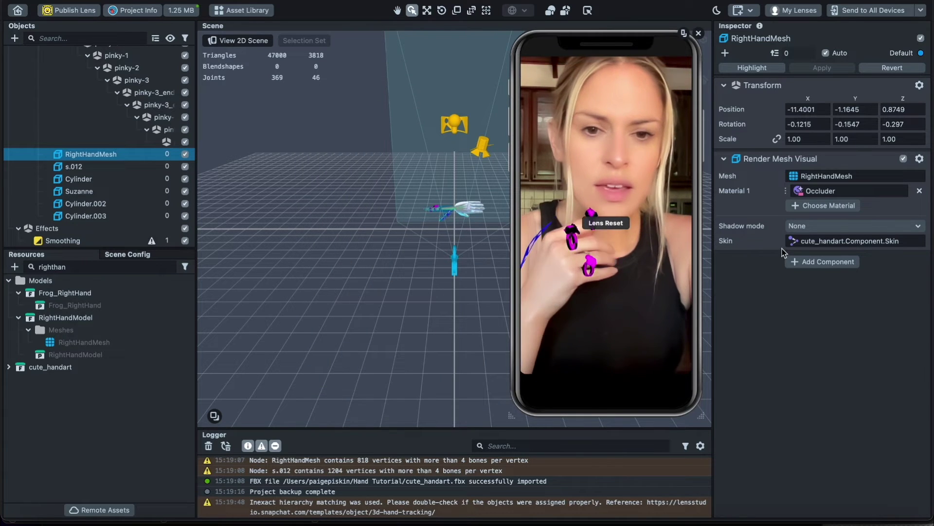
pyautogui.click(78, 167)
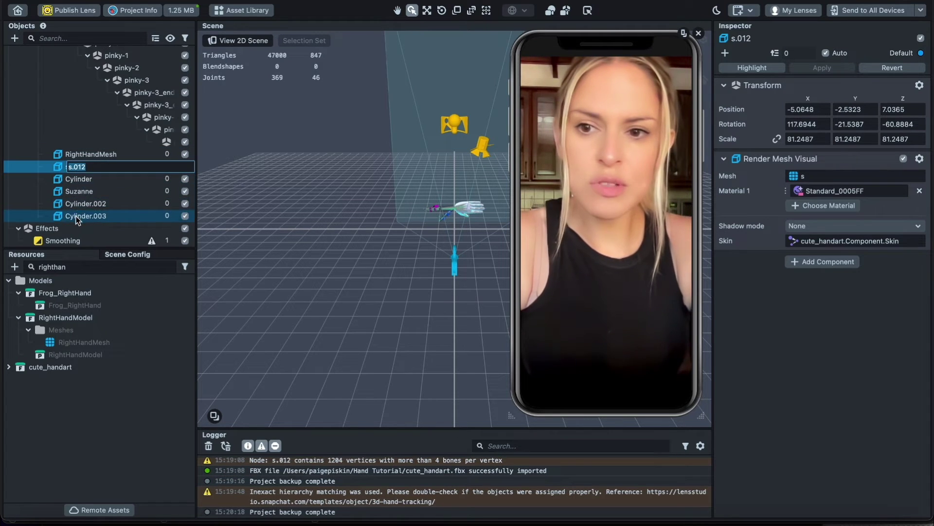
pyautogui.keyDown('shift'); pyautogui.click(83, 215); pyautogui.keyUp('shift')
pyautogui.click(834, 177)
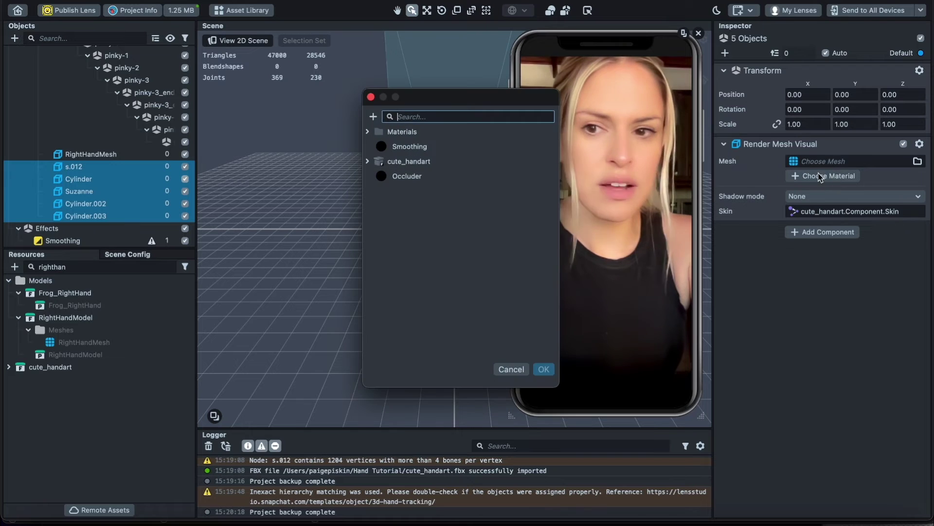
pyautogui.click(373, 117)
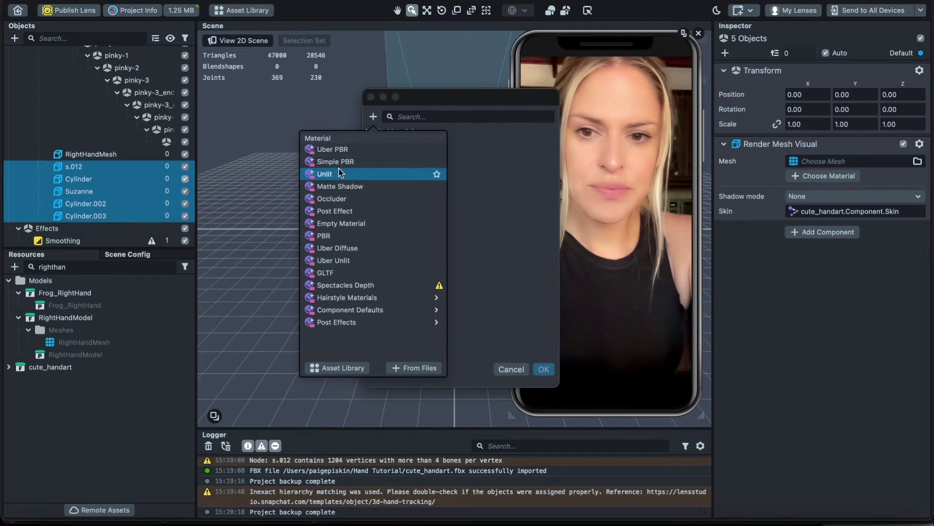
pyautogui.click(540, 129)
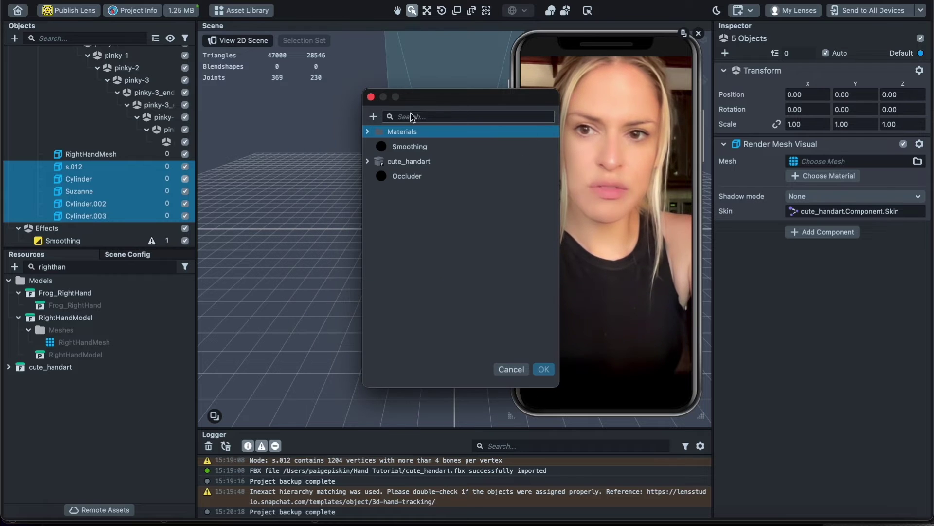
pyautogui.click(371, 98)
# Step: Import the Gold, Iridescence, Soap Bubble, Toon and Salmon materials from the Asset Library
pyautogui.click(250, 10)
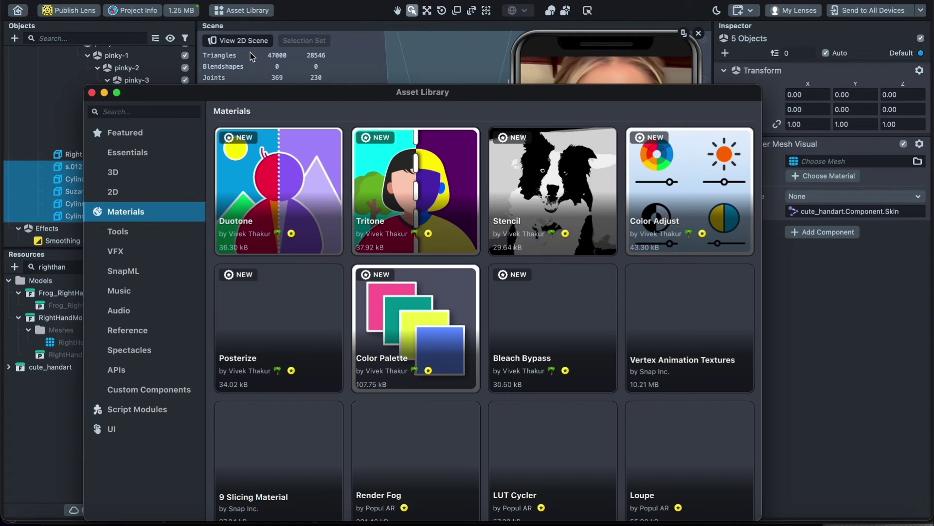
pyautogui.moveTo(320, 102); pyautogui.dragTo(351, 5)
pyautogui.scroll(-5, 408, 156)
pyautogui.scroll(-15, 408, 156)
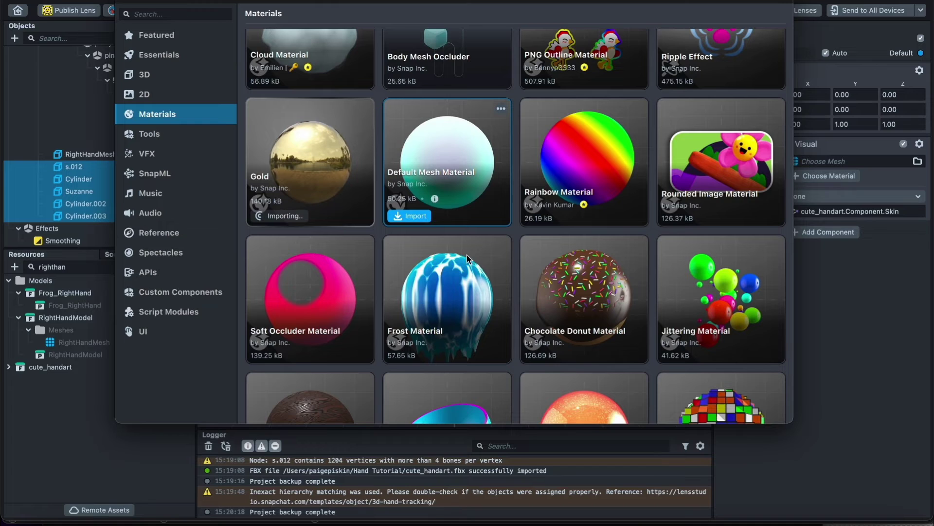
pyautogui.scroll(-10, 466, 255)
pyautogui.click(275, 268)
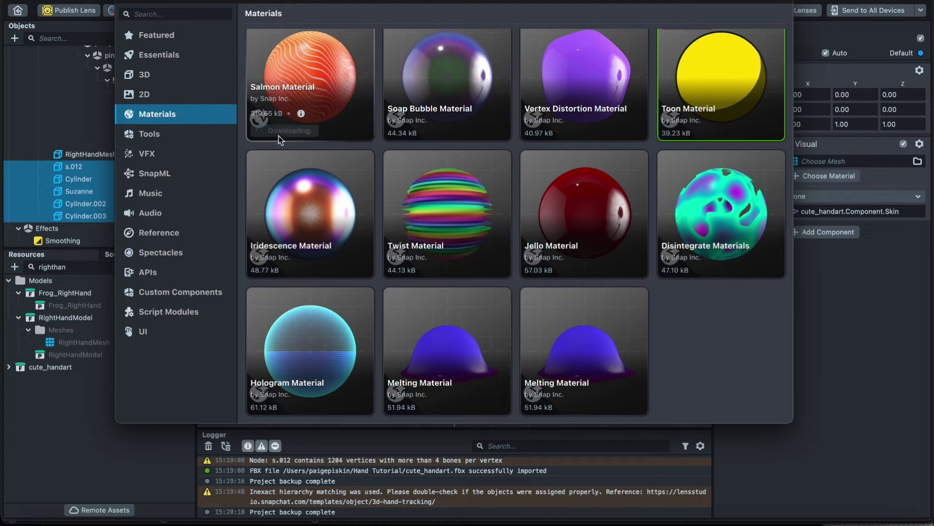
pyautogui.click(122, 2)
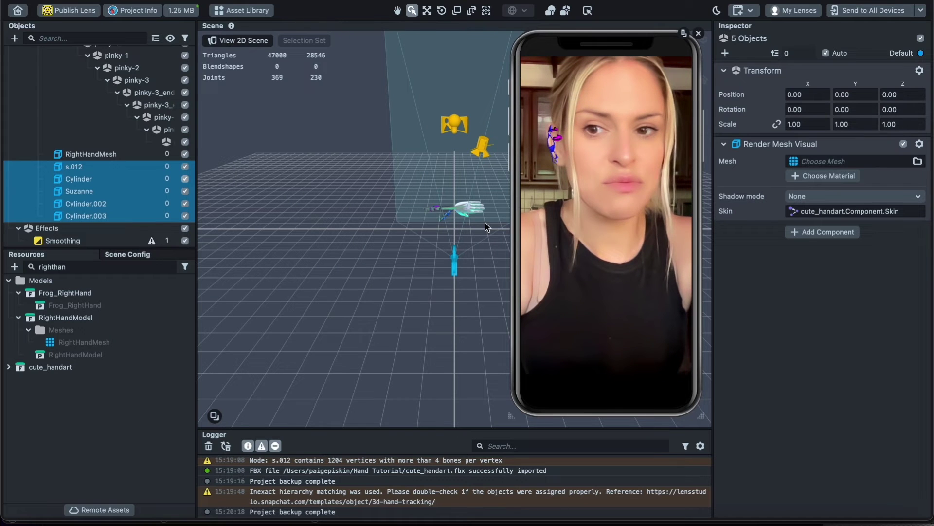
# Step: Assign the Gold material to s.012 and the Iridescence material to Cylinder
pyautogui.click(100, 179)
pyautogui.click(97, 167)
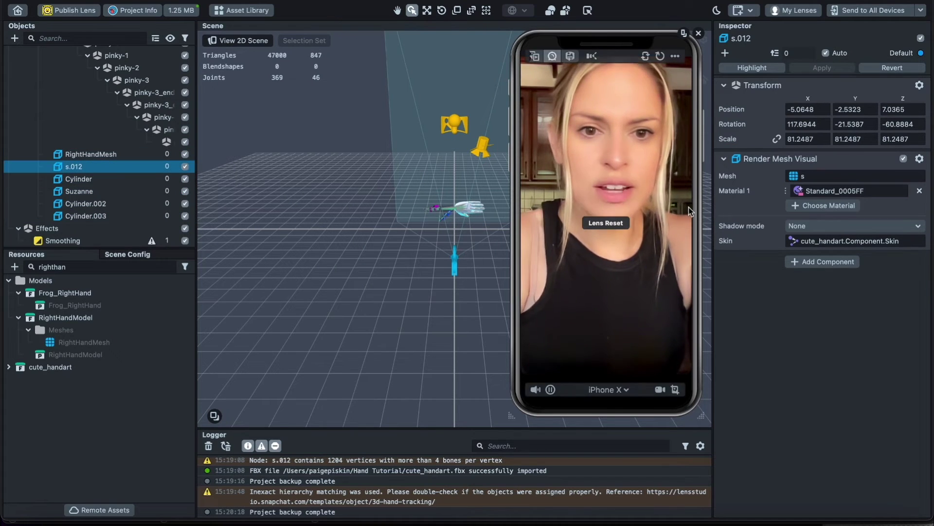
pyautogui.click(824, 205)
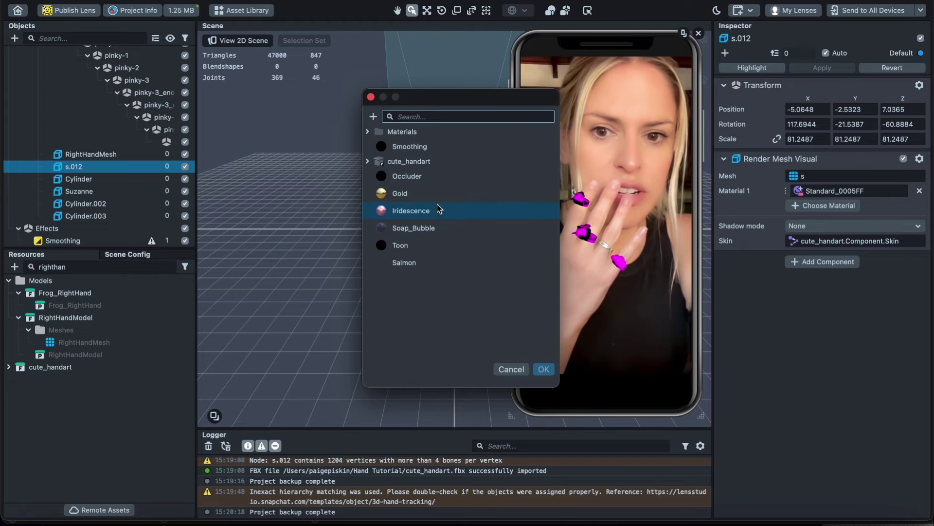
pyautogui.doubleClick(400, 193)
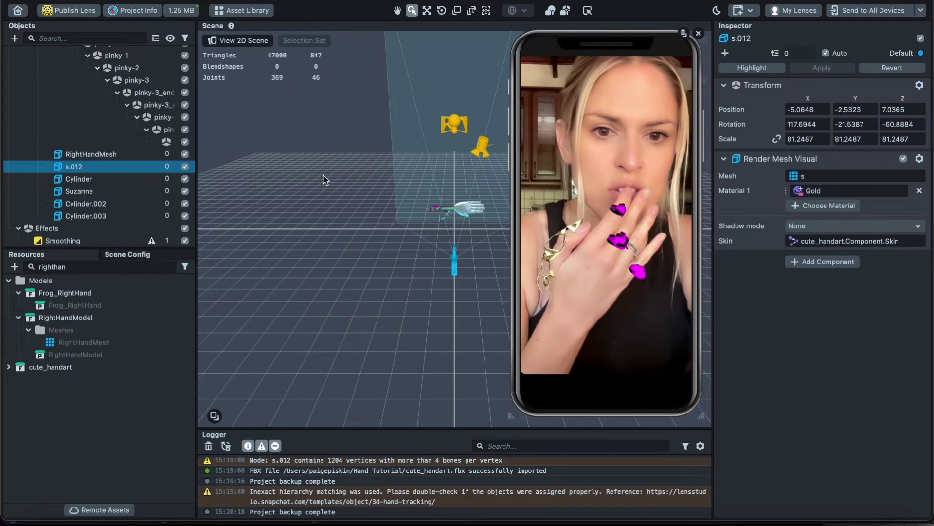
pyautogui.click(170, 179)
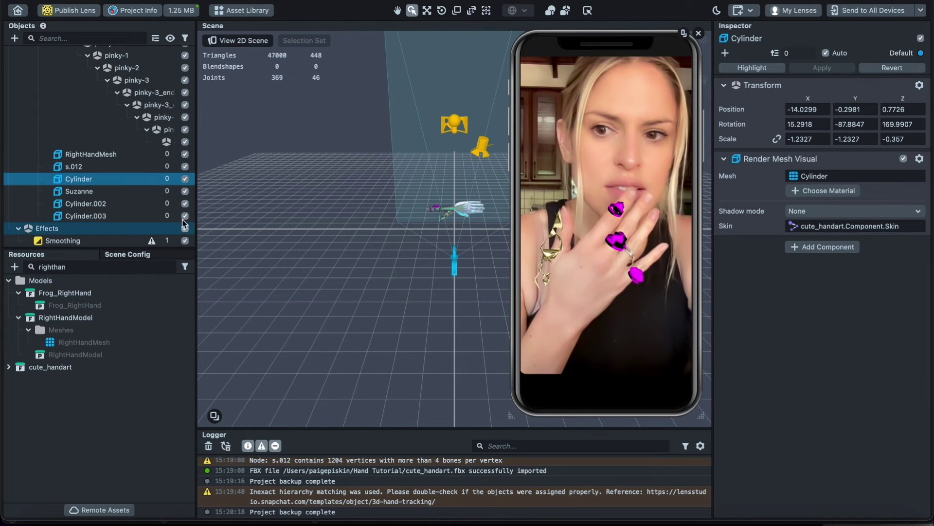
pyautogui.click(804, 189)
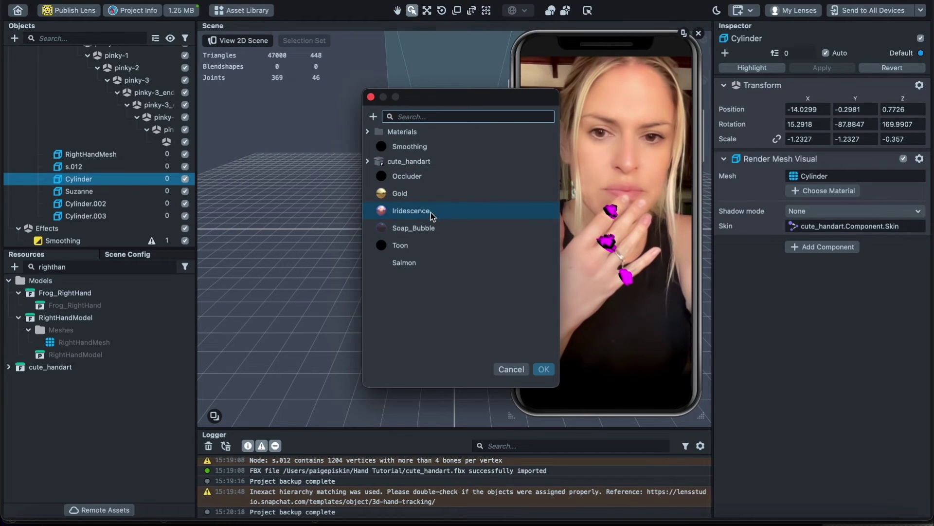
pyautogui.doubleClick(432, 211)
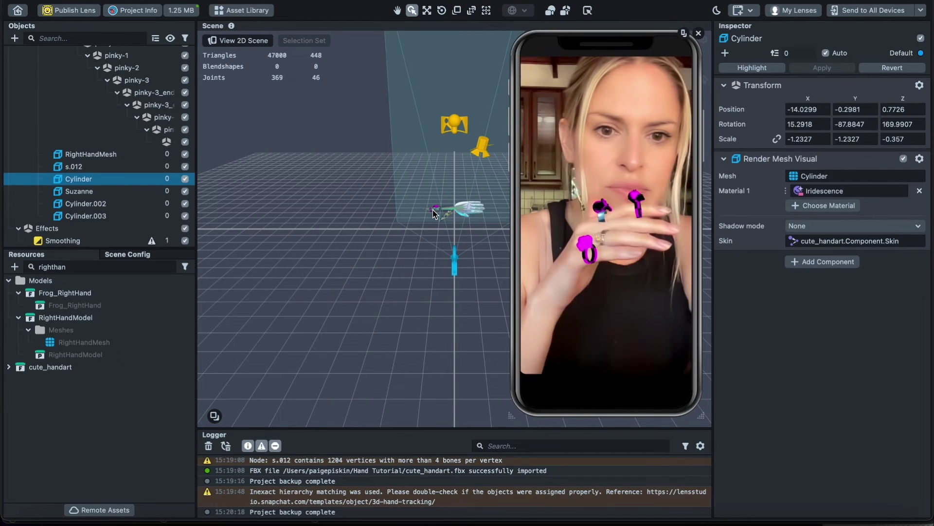
# Step: Assign the Soap_Bubble material to the Suzanne object
pyautogui.click(91, 193)
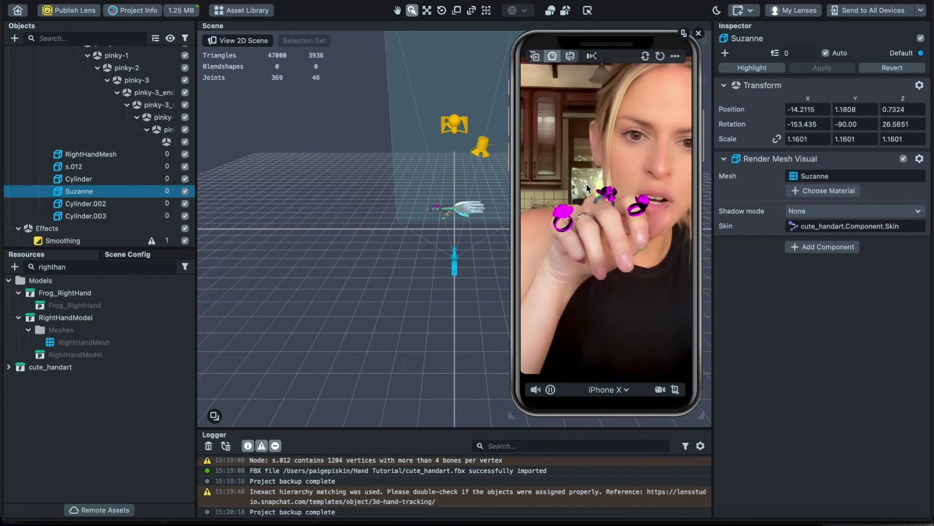
pyautogui.click(821, 189)
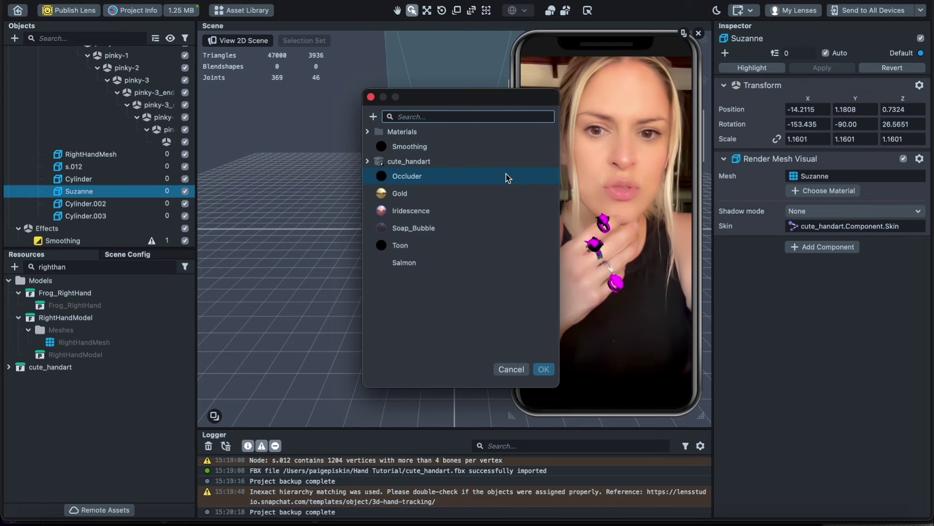
pyautogui.doubleClick(450, 228)
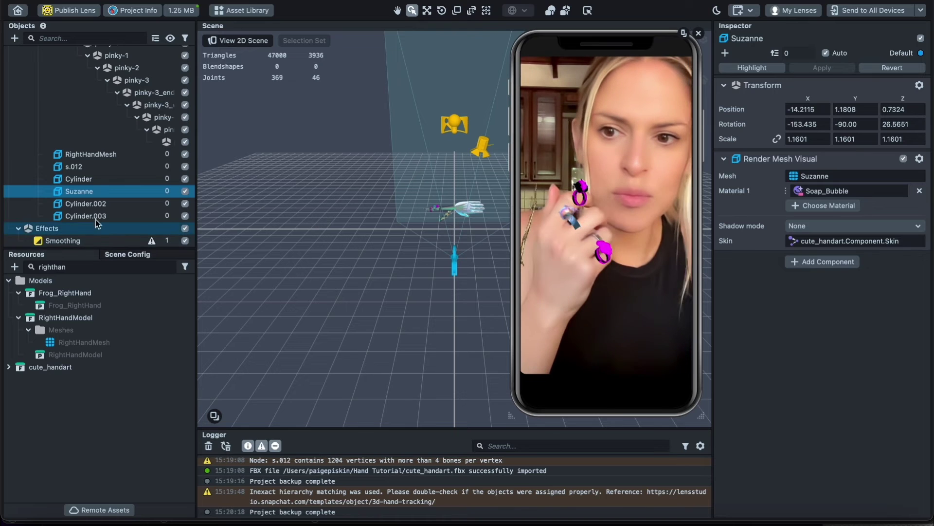
# Step: Try the Toon material on Cylinder.002 and replace it with Gold
pyautogui.click(78, 204)
pyautogui.click(818, 191)
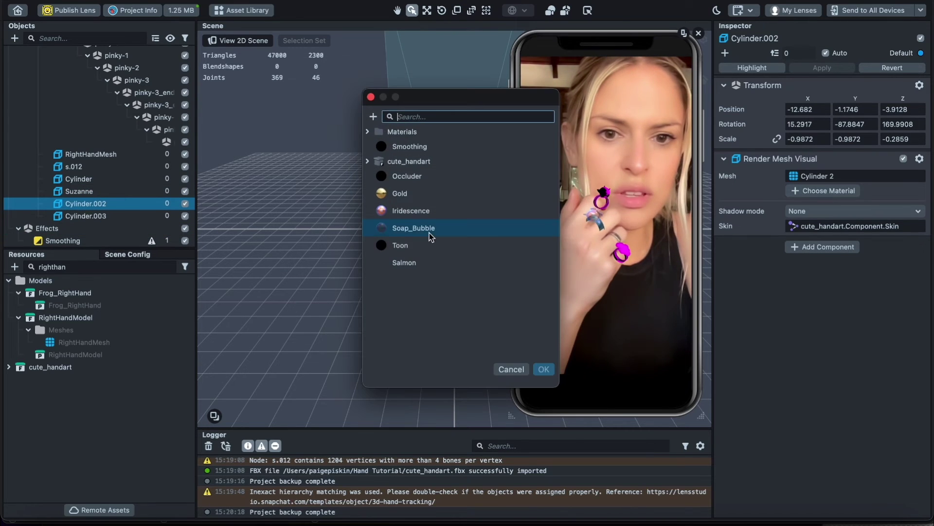
pyautogui.doubleClick(416, 244)
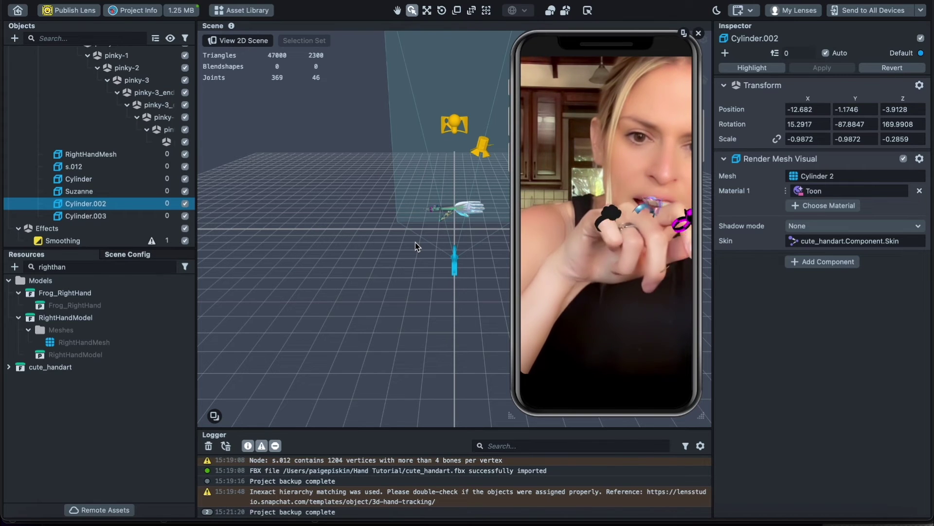
pyautogui.click(811, 190)
pyautogui.doubleClick(444, 193)
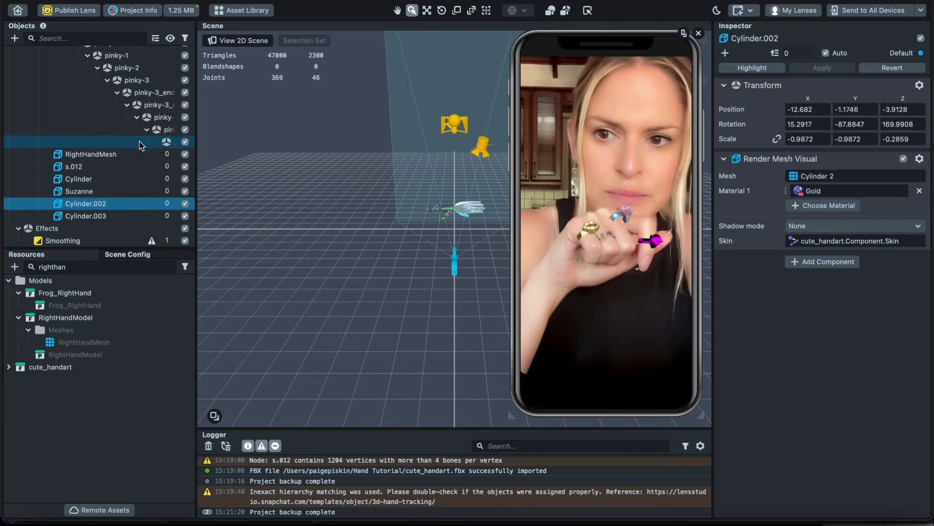
# Step: Assign the Soap_Bubble material to Cylinder.003
pyautogui.click(78, 216)
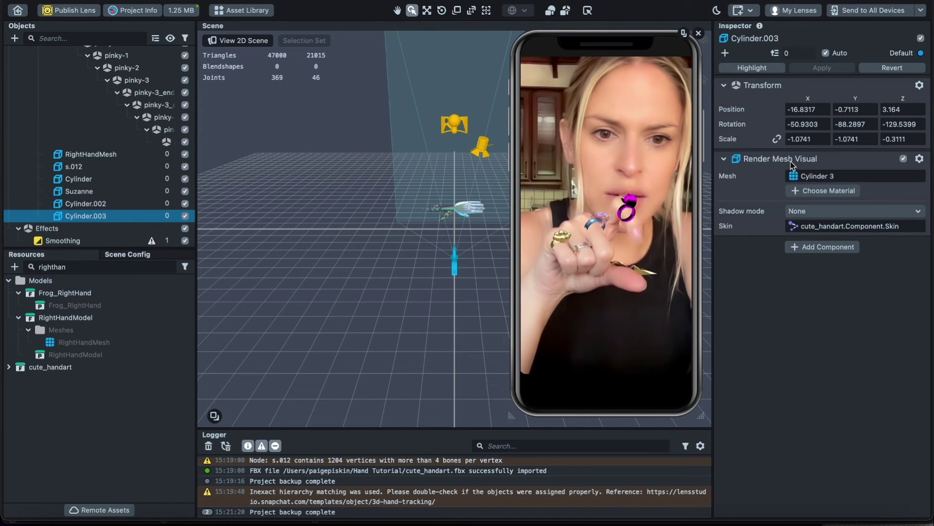
pyautogui.click(822, 190)
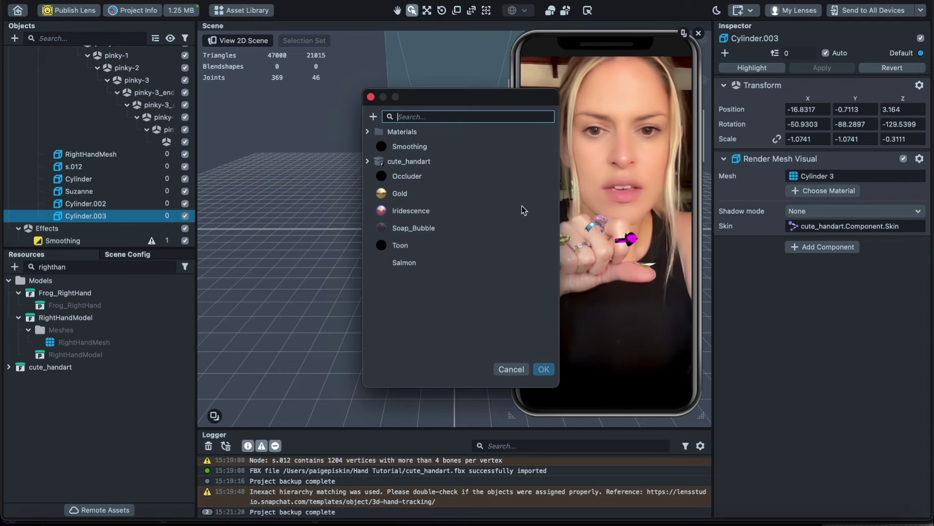
pyautogui.doubleClick(417, 227)
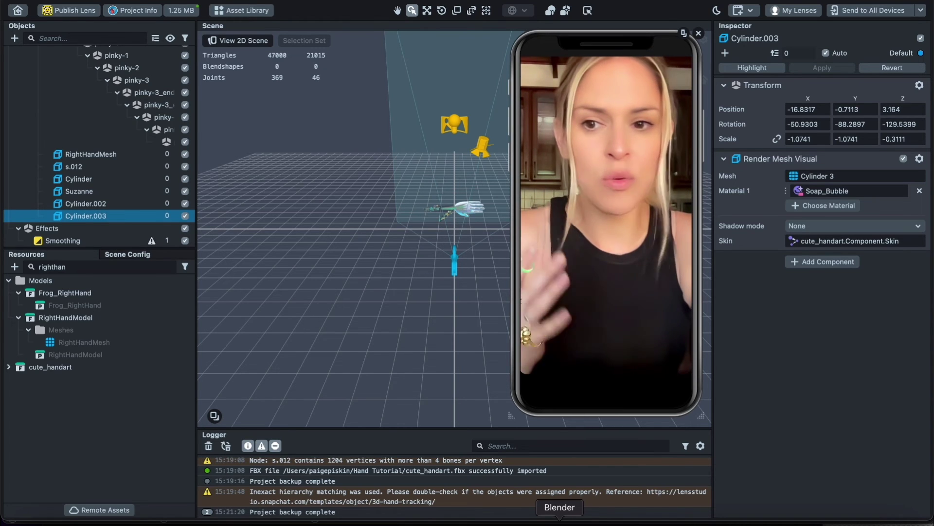
# Step: Select all five objects from s.012 to Cylinder.003 and set their shared Material 1 to Soap_Bubble
pyautogui.moveTo(587, 399)
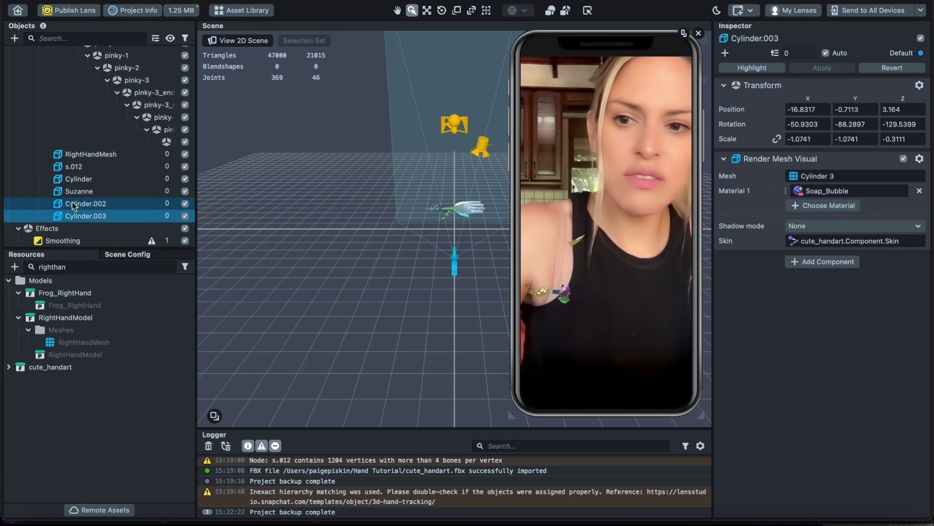
pyautogui.keyDown('shift'); pyautogui.click(78, 167); pyautogui.keyUp('shift')
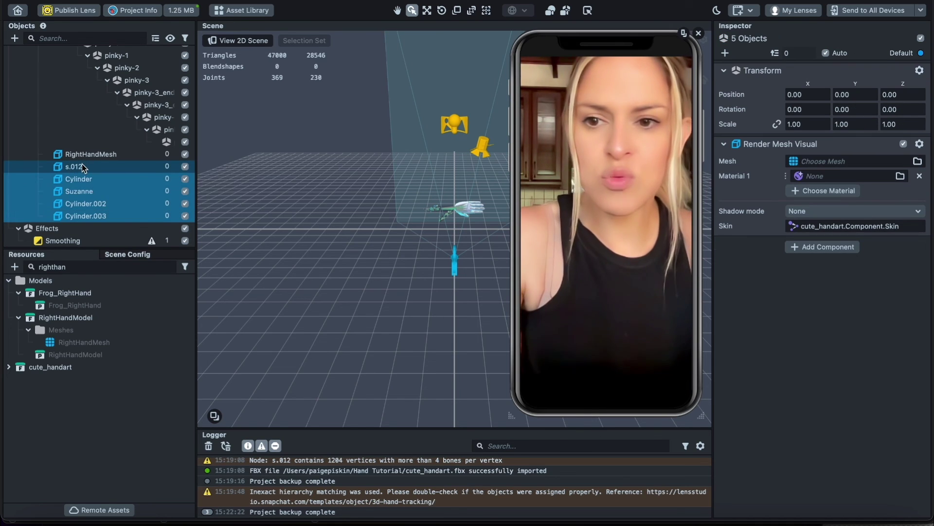
pyautogui.click(836, 177)
pyautogui.doubleClick(409, 226)
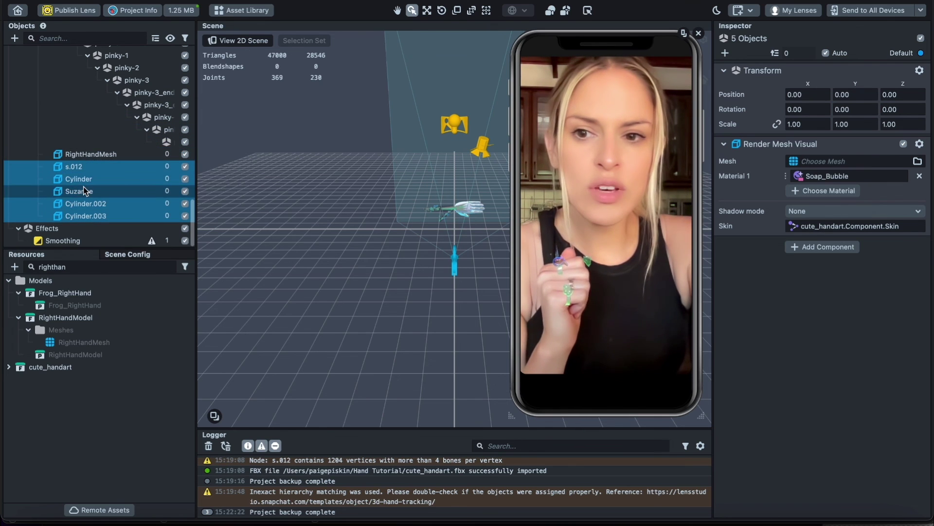
# Step: Delete the object just below Frog 3D Hands in the Camera hierarchy, and enable Frog 3D Hands
pyautogui.scroll(10, 107, 146)
pyautogui.click(81, 87)
pyautogui.press('Delete')
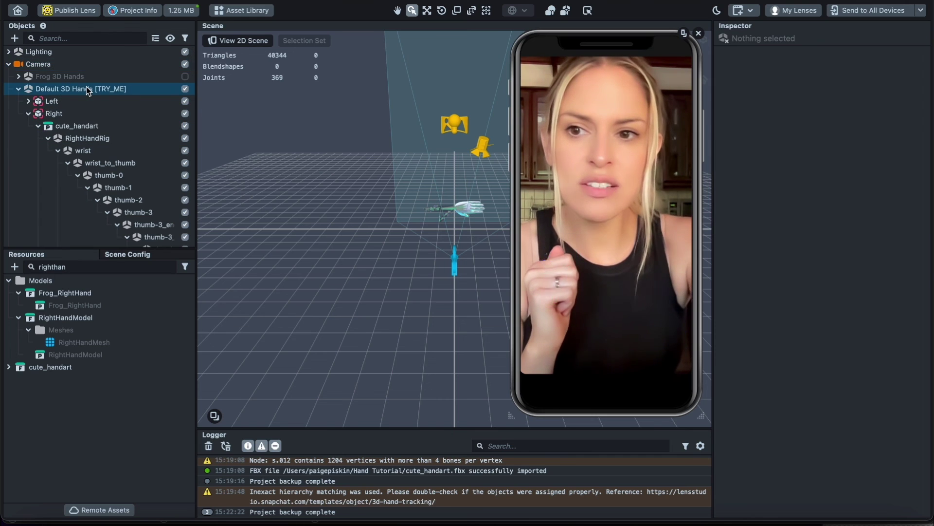
pyautogui.click(173, 78)
pyautogui.click(185, 76)
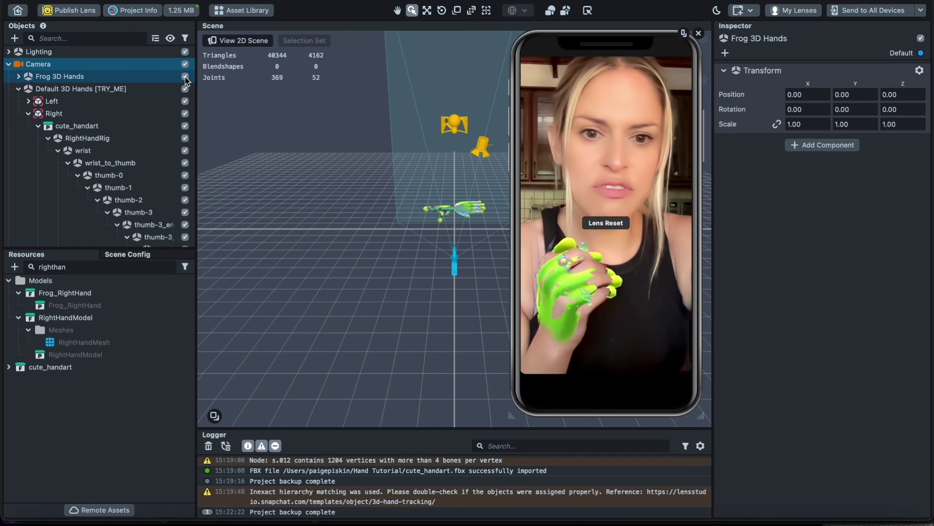
# Step: Disable the RightHandMesh occluder in the cute_handart hierarchy
pyautogui.scroll(-10, 166, 156)
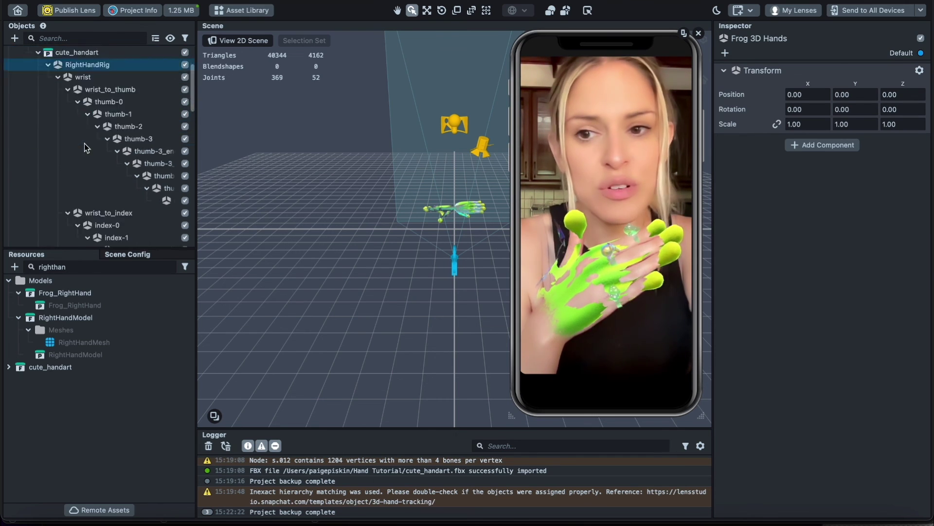
pyautogui.click(166, 153)
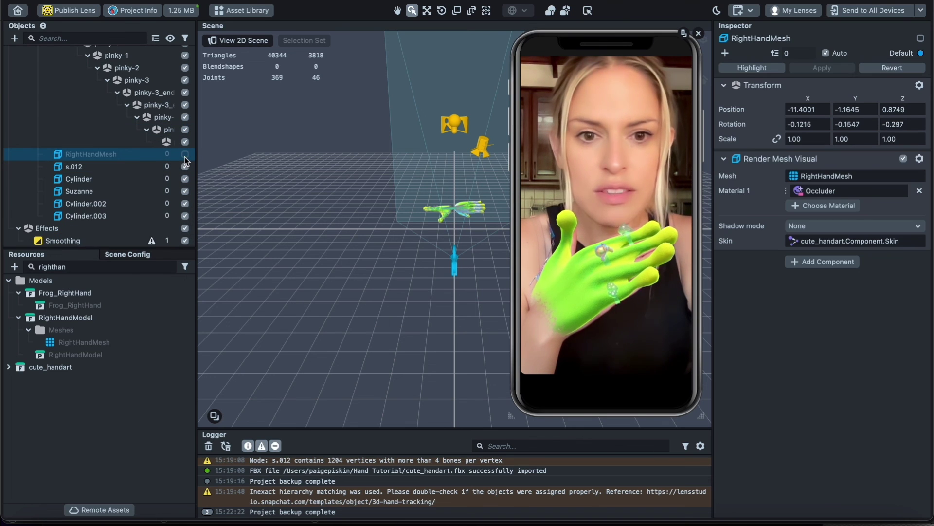
pyautogui.click(185, 153)
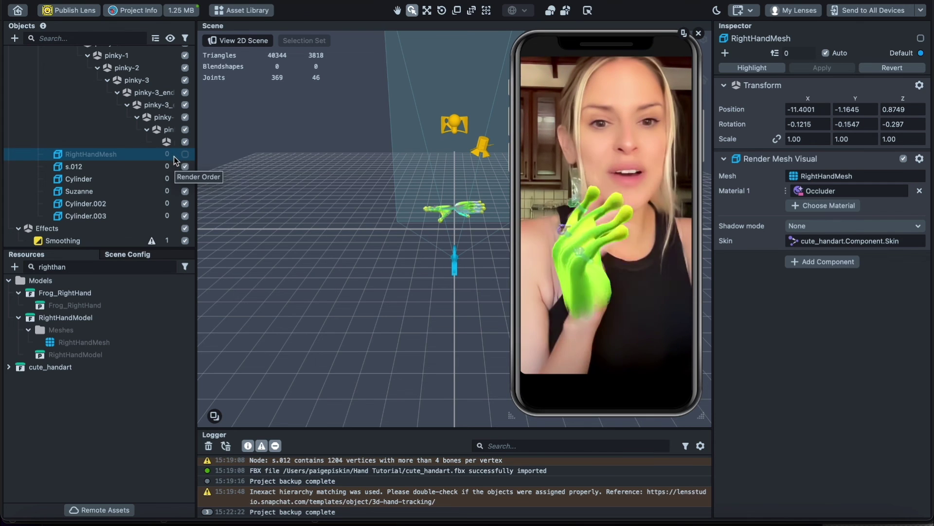
pyautogui.scroll(10, 141, 148)
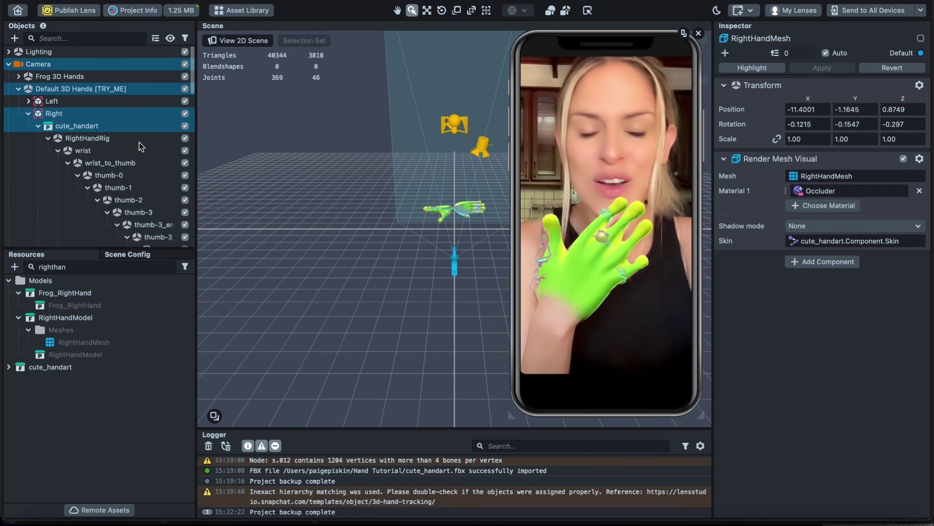